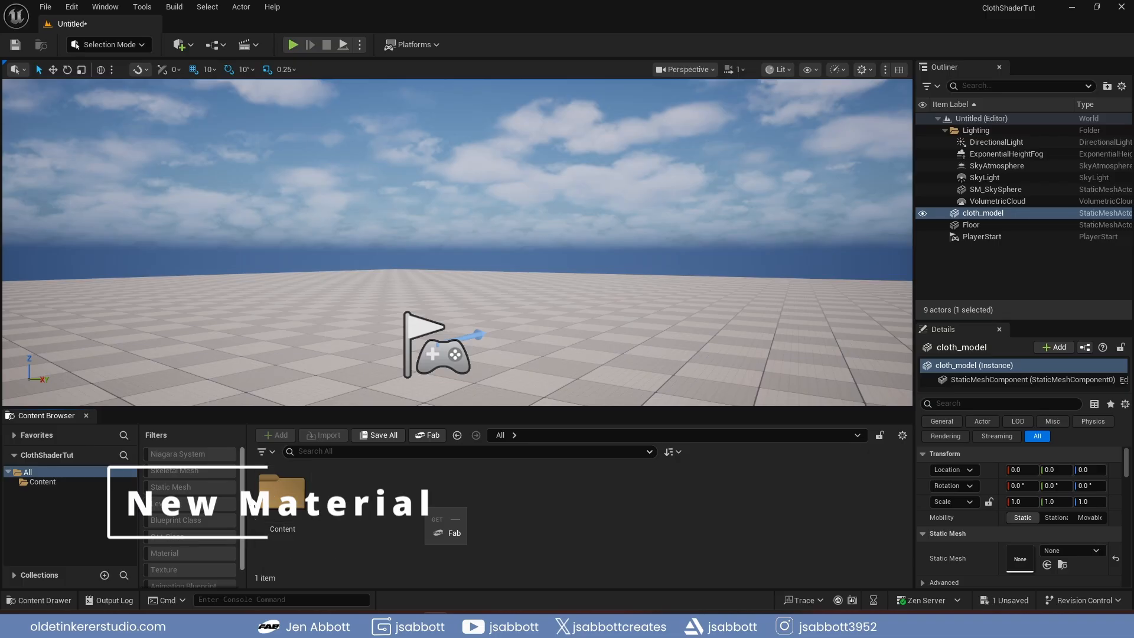
# Create a new folder named Cloth_Shader inside the Content folder
pyautogui.doubleClick(283, 486)
pyautogui.rightClick(424, 501)
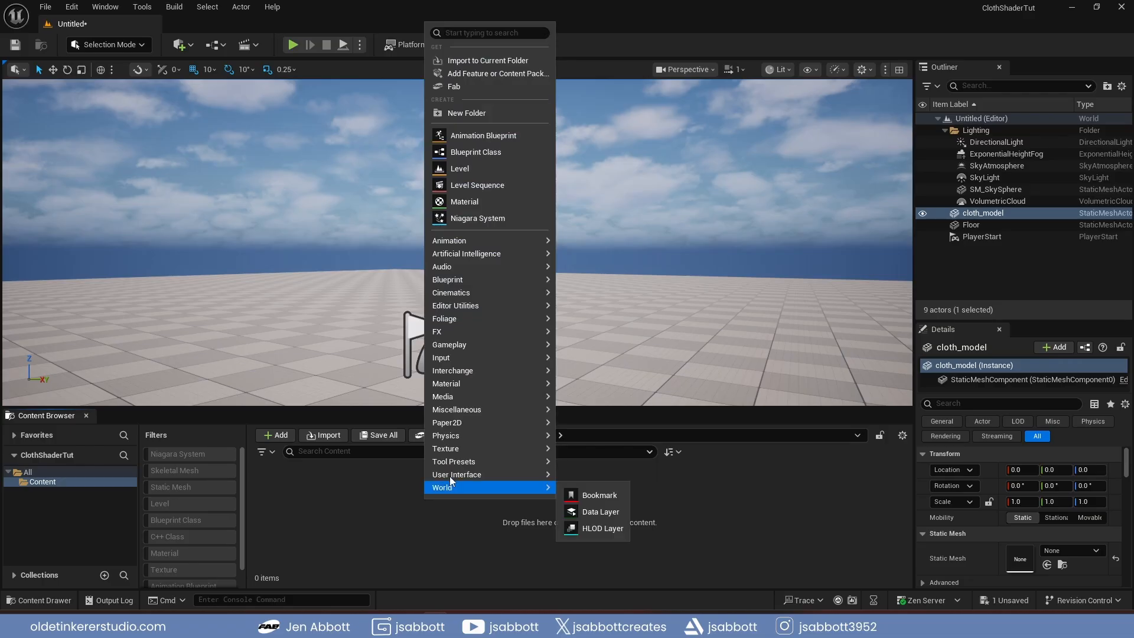
pyautogui.click(491, 112)
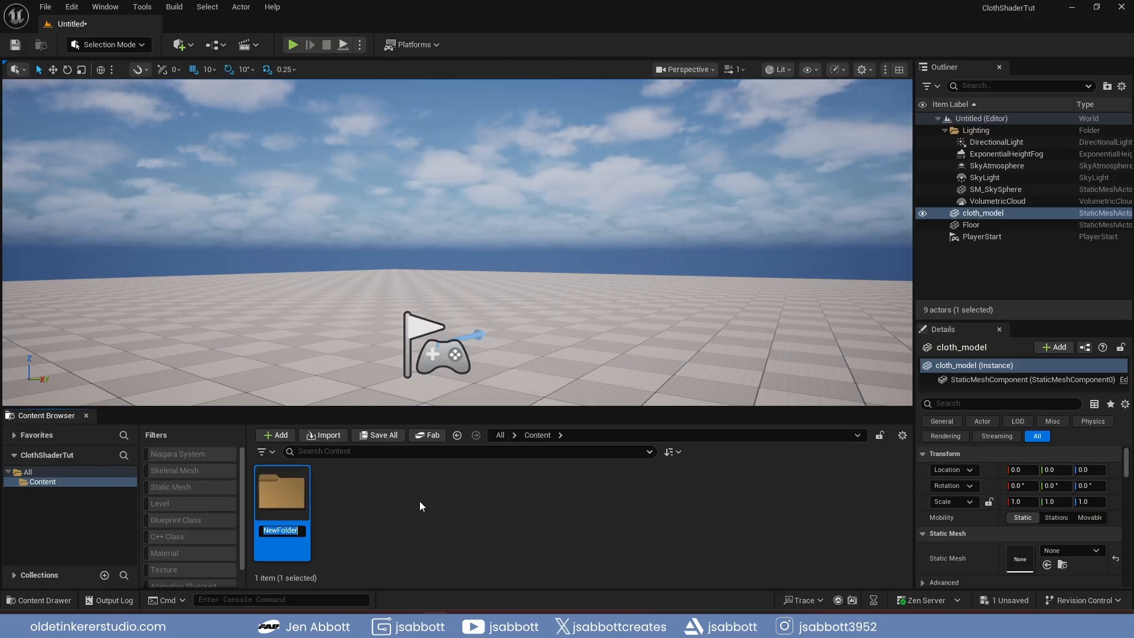
pyautogui.write('Cloth')
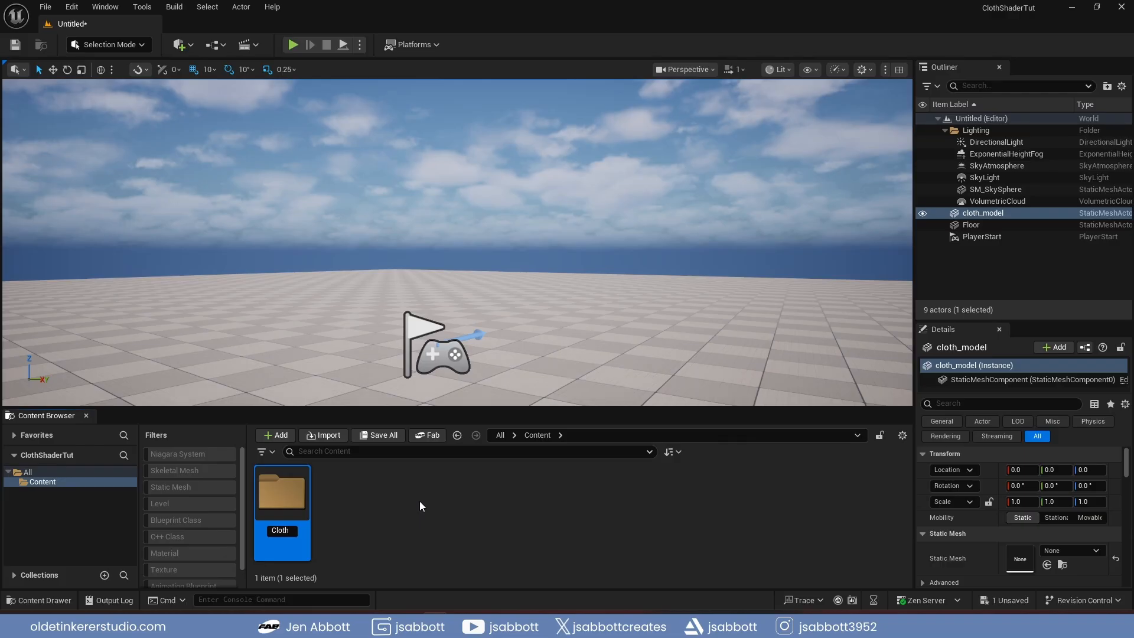
pyautogui.write('_Shader')
pyautogui.press('Return')
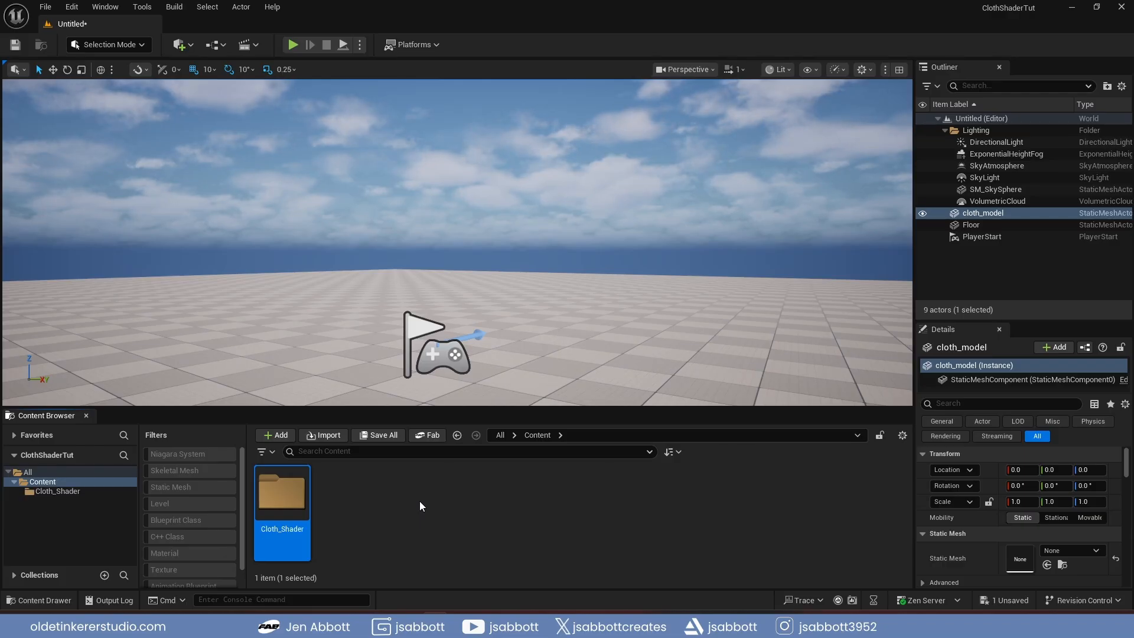
# Import cloth_model.fbx and the Fabric_Seersucker_001_normal texture into the Cloth_Shader folder using the default import settings
pyautogui.doubleClick(283, 492)
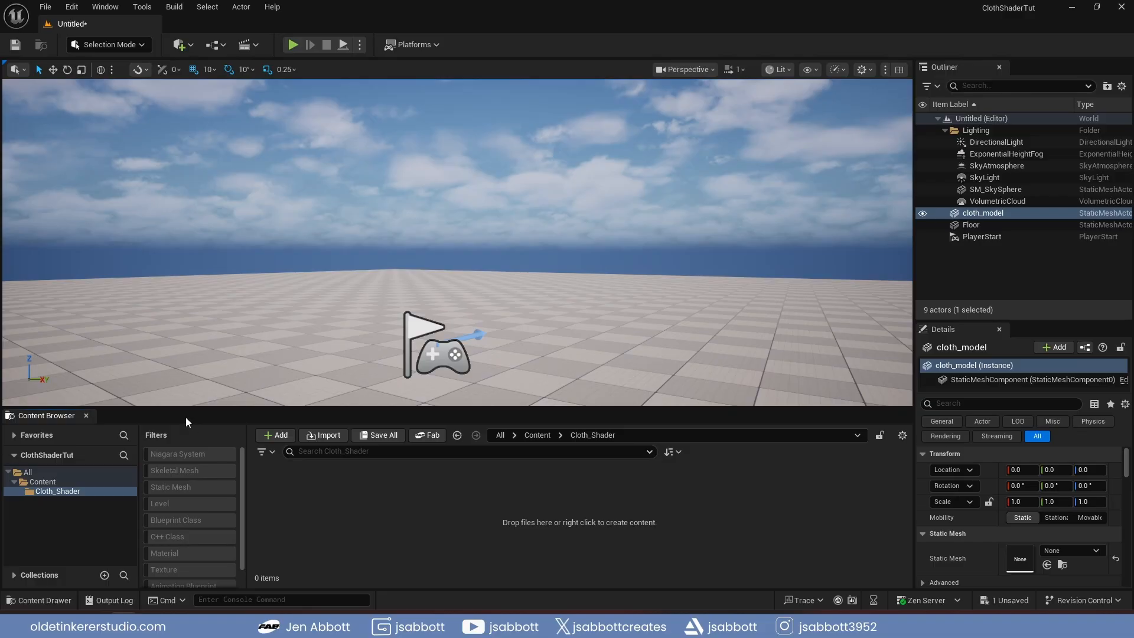
pyautogui.moveTo(412, 522); pyautogui.dragTo(412, 522)
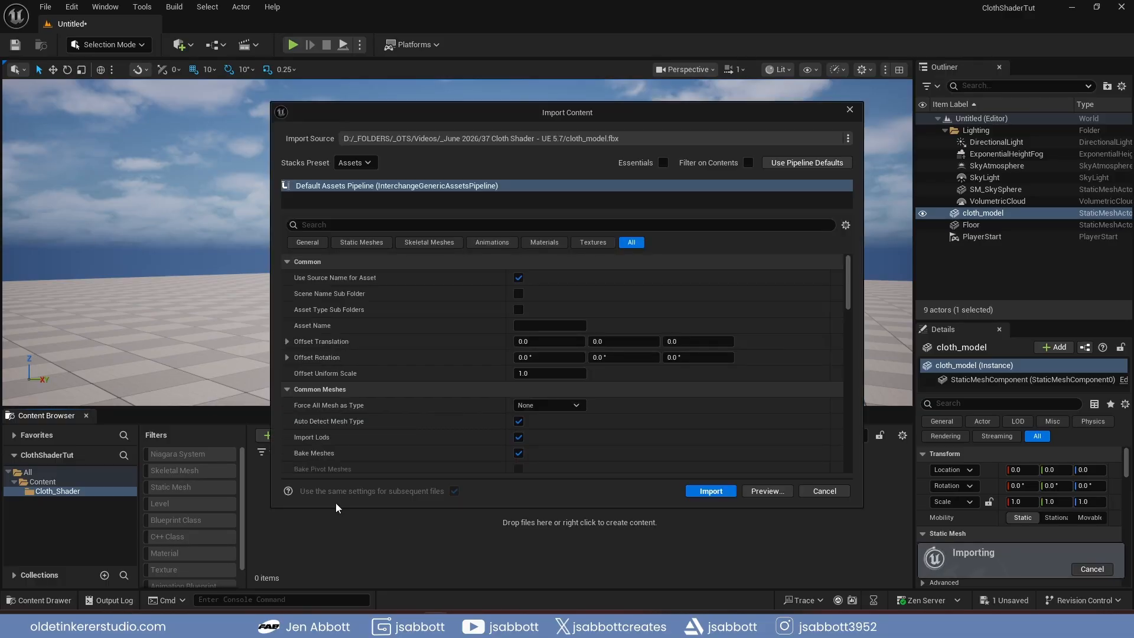
pyautogui.click(709, 490)
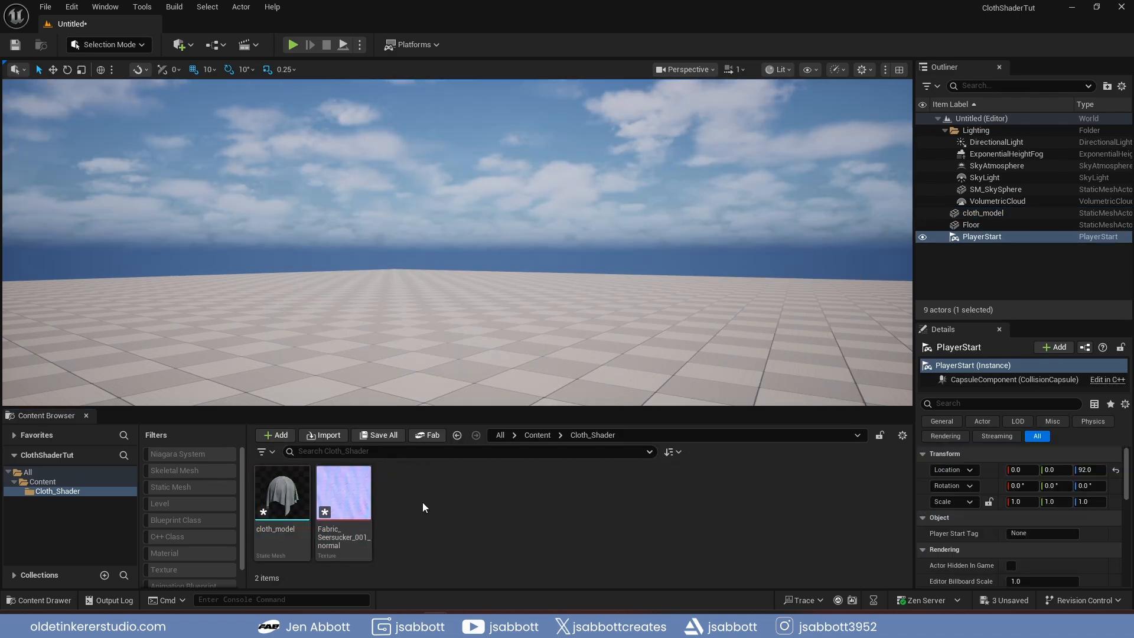
# Create a material named M_Cloth in the Cloth_Shader folder and open it in a material editor docked beside the level
pyautogui.rightClick(423, 502)
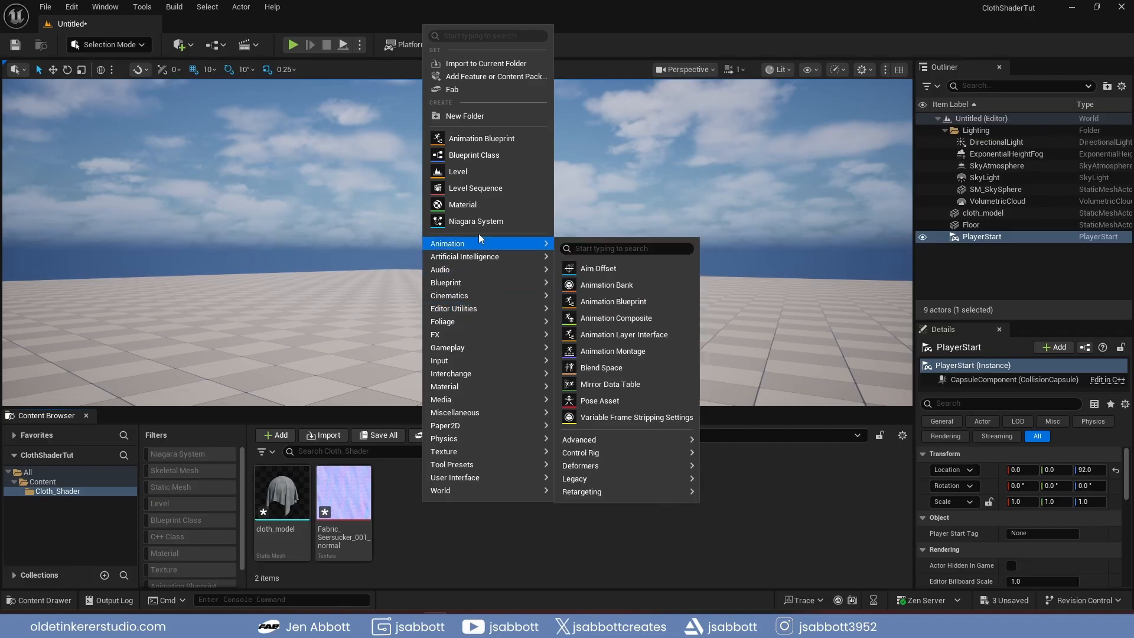
pyautogui.click(476, 203)
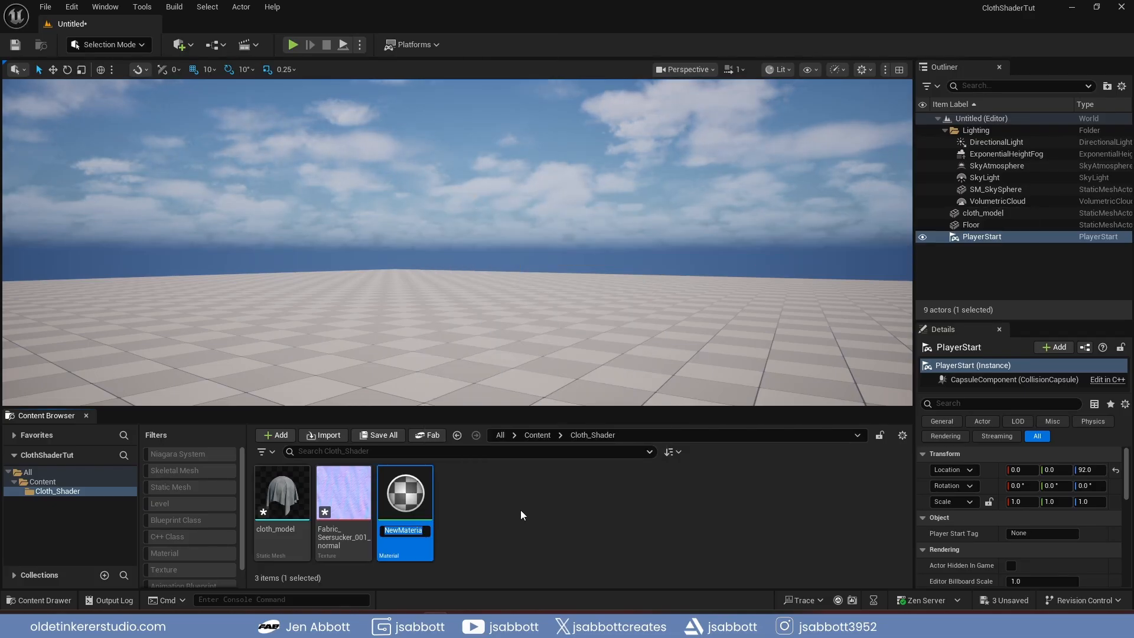
pyautogui.write('M_Cloth')
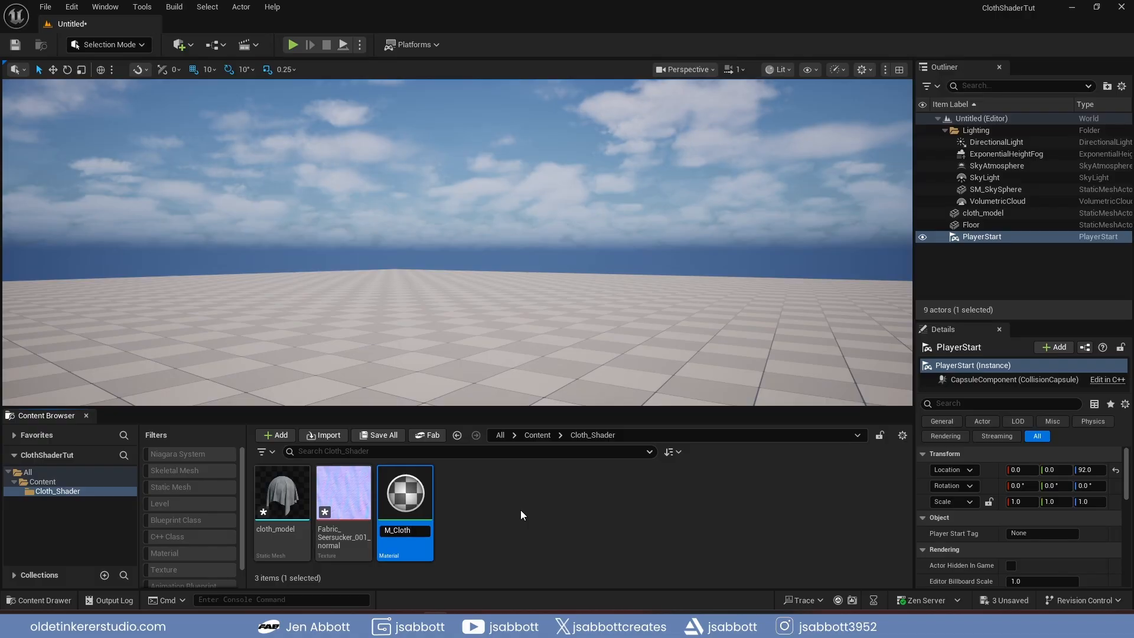
pyautogui.press('Return')
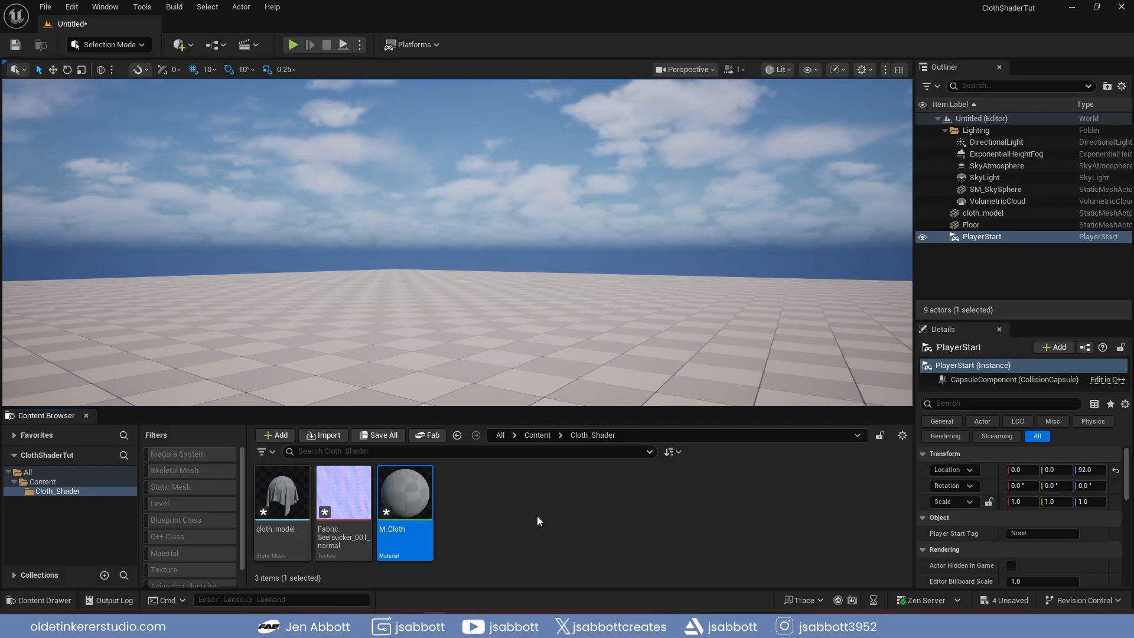
pyautogui.doubleClick(405, 490)
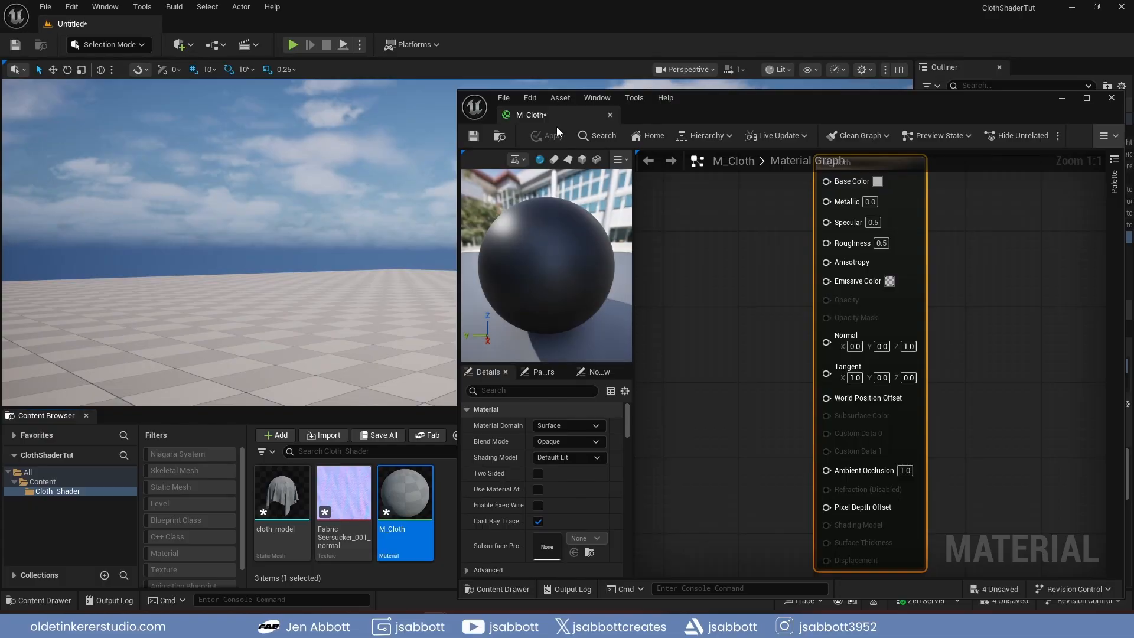
pyautogui.moveTo(532, 114); pyautogui.dragTo(304, 27)
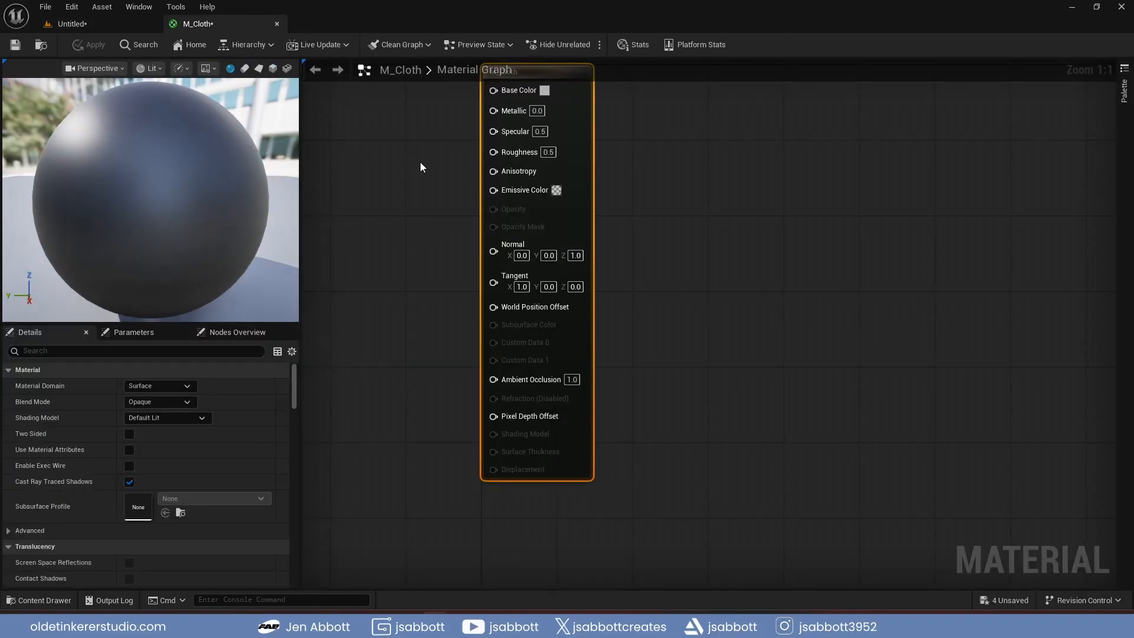
# Add a Constant3Vector node level with the top of the M_Cloth node and connect its output to Base Color
pyautogui.click(569, 242)
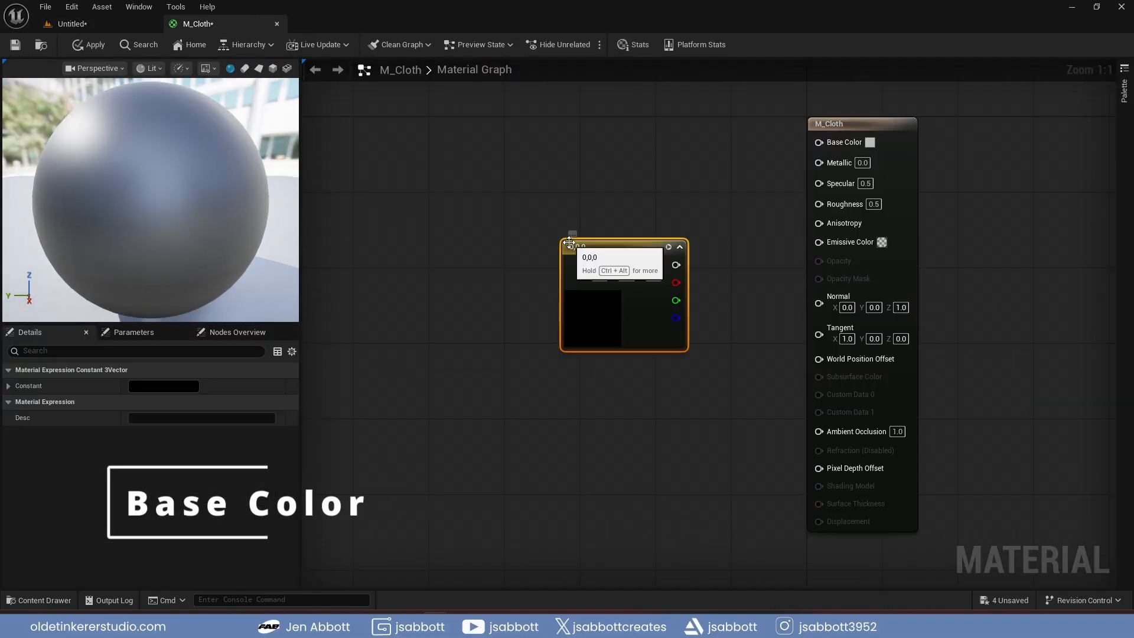
pyautogui.moveTo(601, 242); pyautogui.dragTo(601, 124)
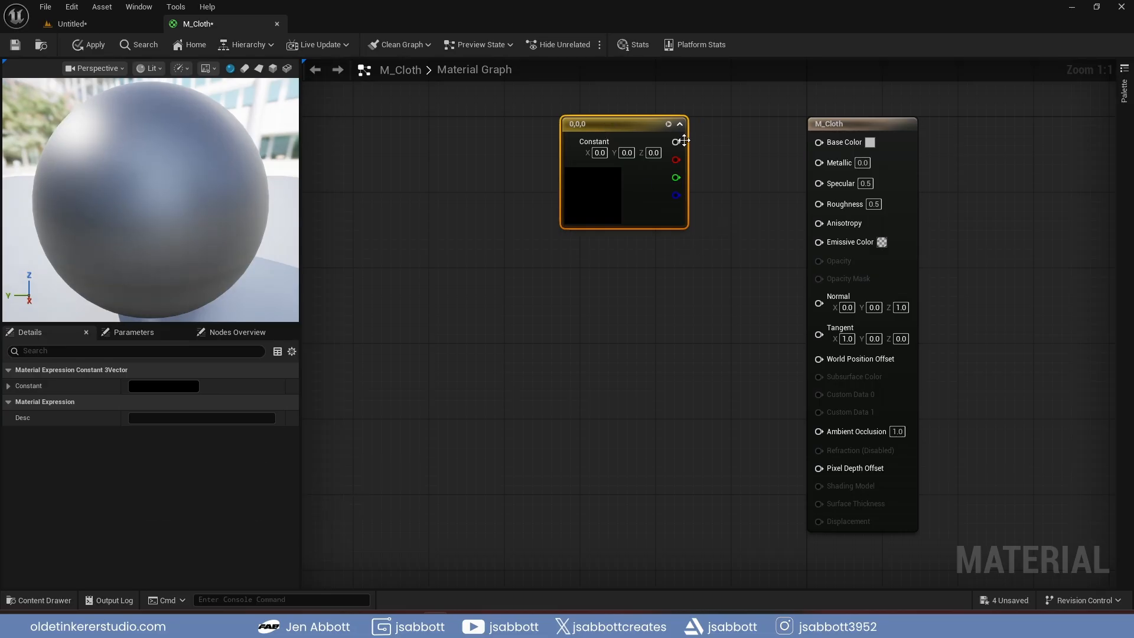
pyautogui.moveTo(676, 141); pyautogui.dragTo(821, 142)
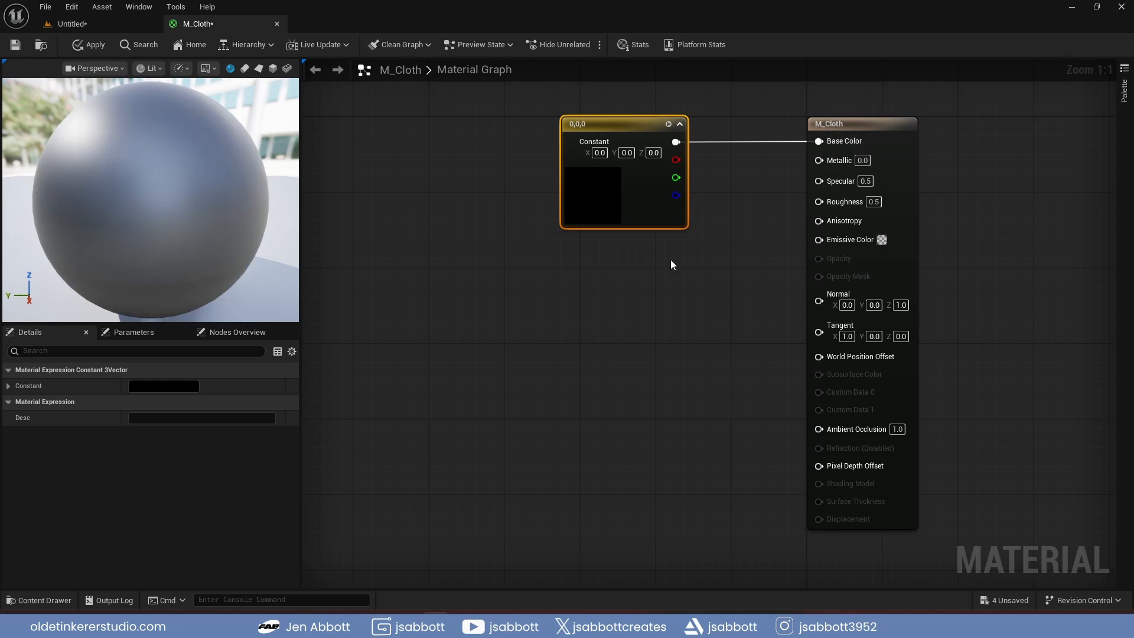
# Set the Constant3Vector's color to a dark muted blue, about 0.0376, 0.0577, 0.099
pyautogui.click(176, 385)
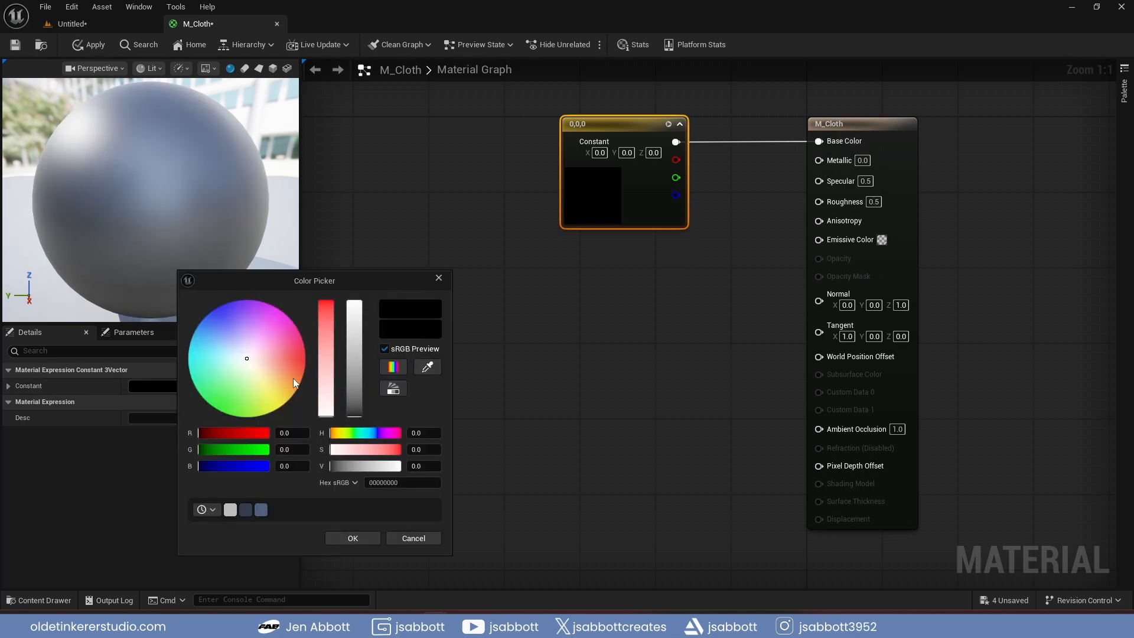
pyautogui.moveTo(246, 360); pyautogui.dragTo(218, 334)
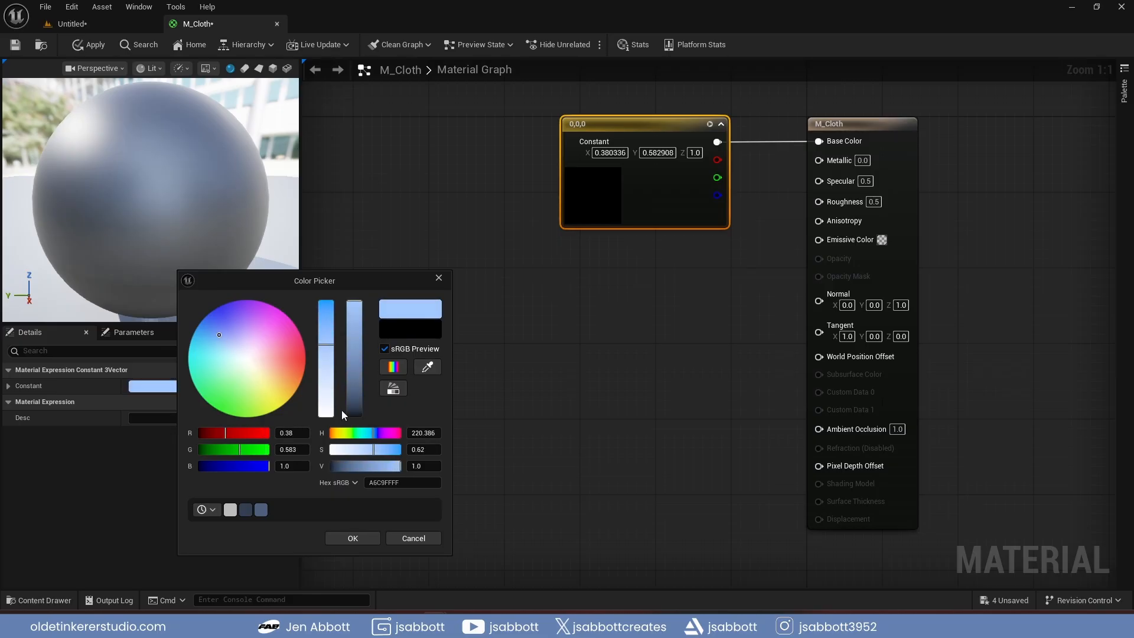
pyautogui.moveTo(354, 411); pyautogui.dragTo(358, 404)
pyautogui.click(354, 540)
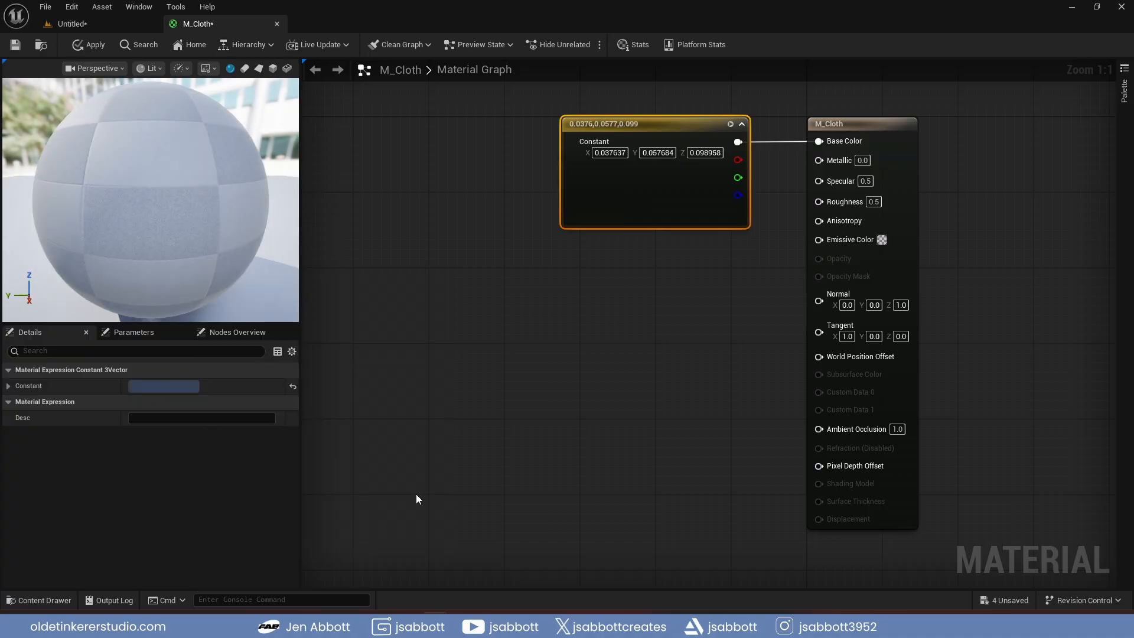
# Convert the blue color constant to a parameter named Cloth Color
pyautogui.rightClick(668, 126)
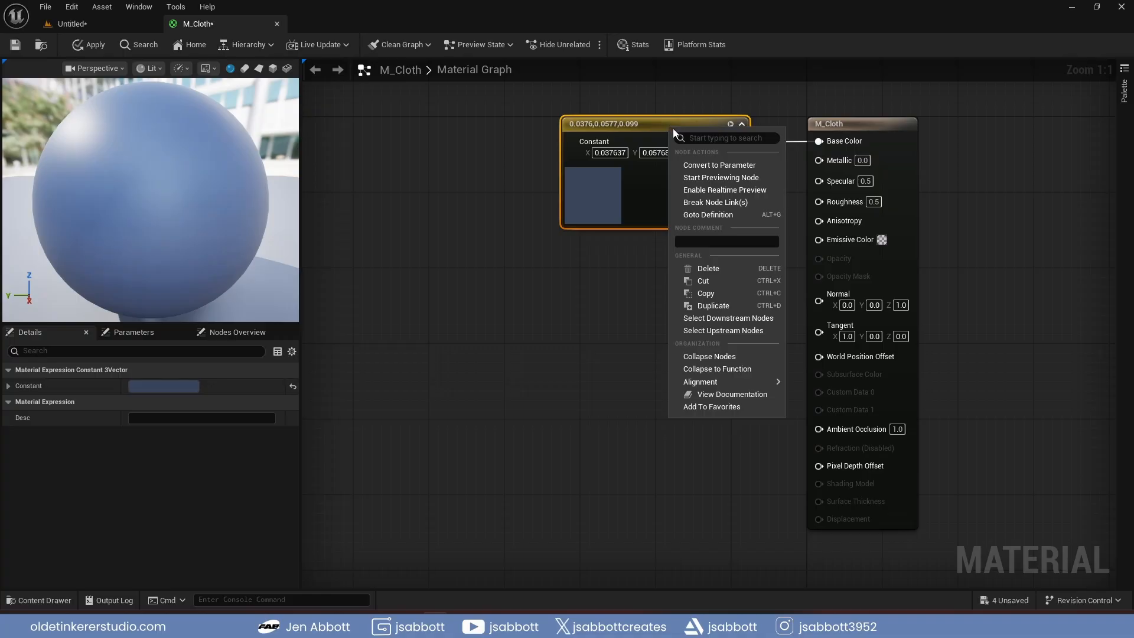
pyautogui.click(718, 165)
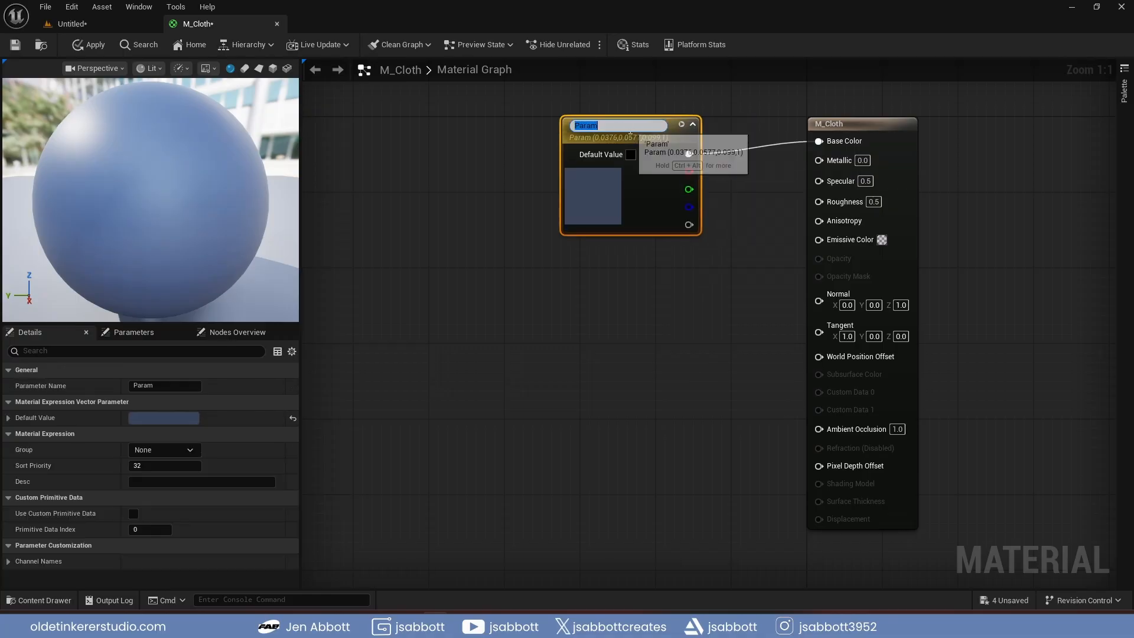
pyautogui.write('Cloth')
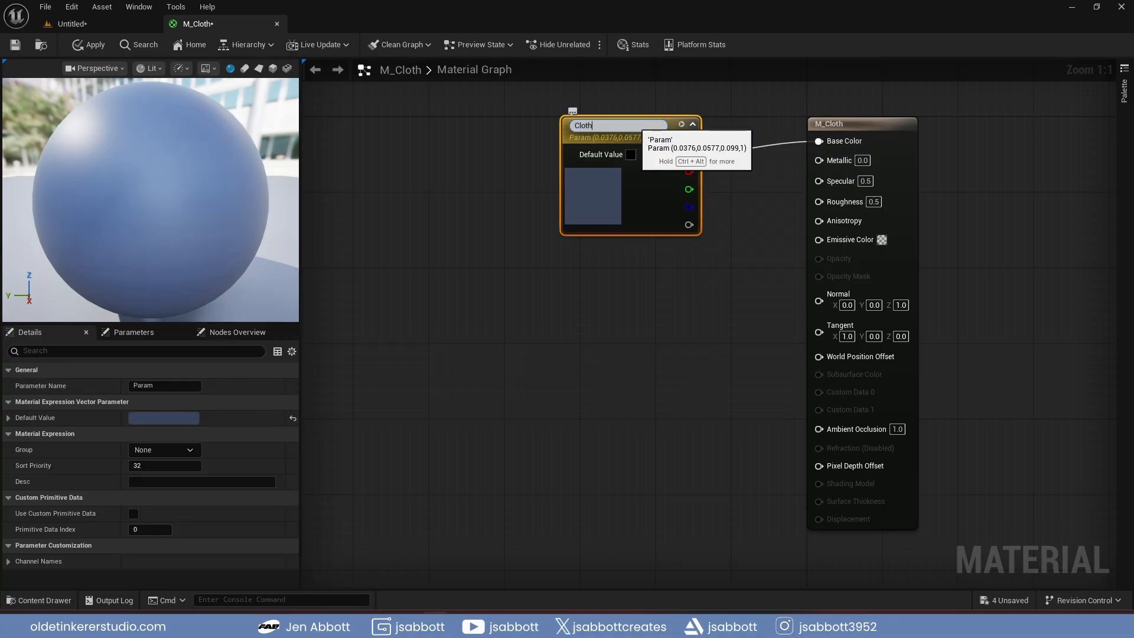
pyautogui.write(' Color')
pyautogui.press('Return')
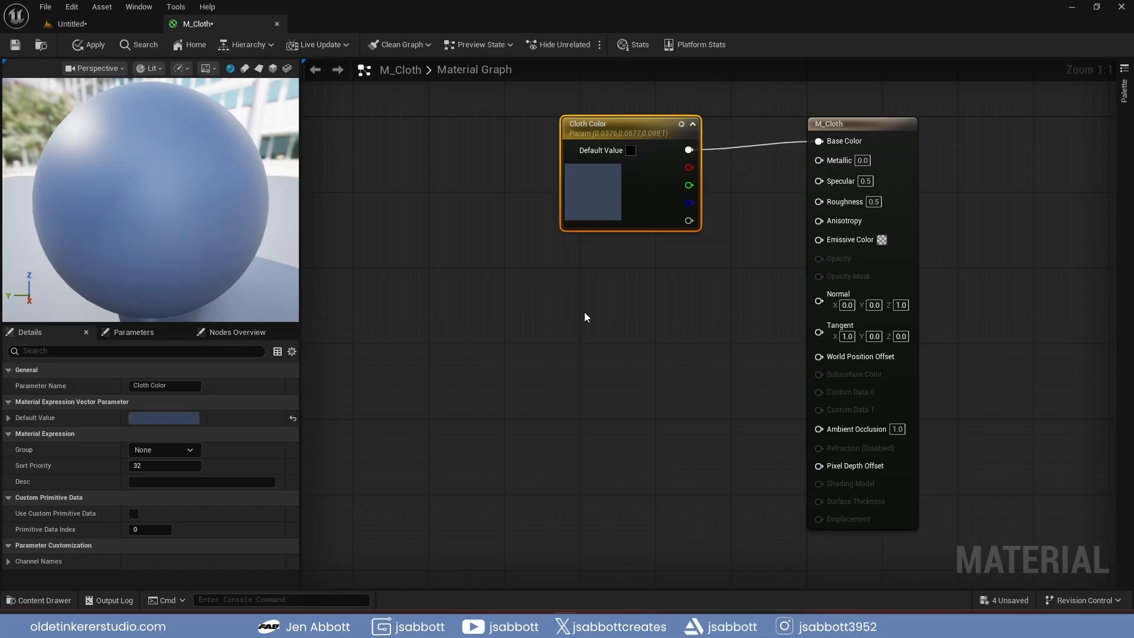
# Add a Constant node with value 0.3 just below the Cloth Color node and connect it to the material's Roughness input
pyautogui.click(631, 297)
pyautogui.click(627, 297)
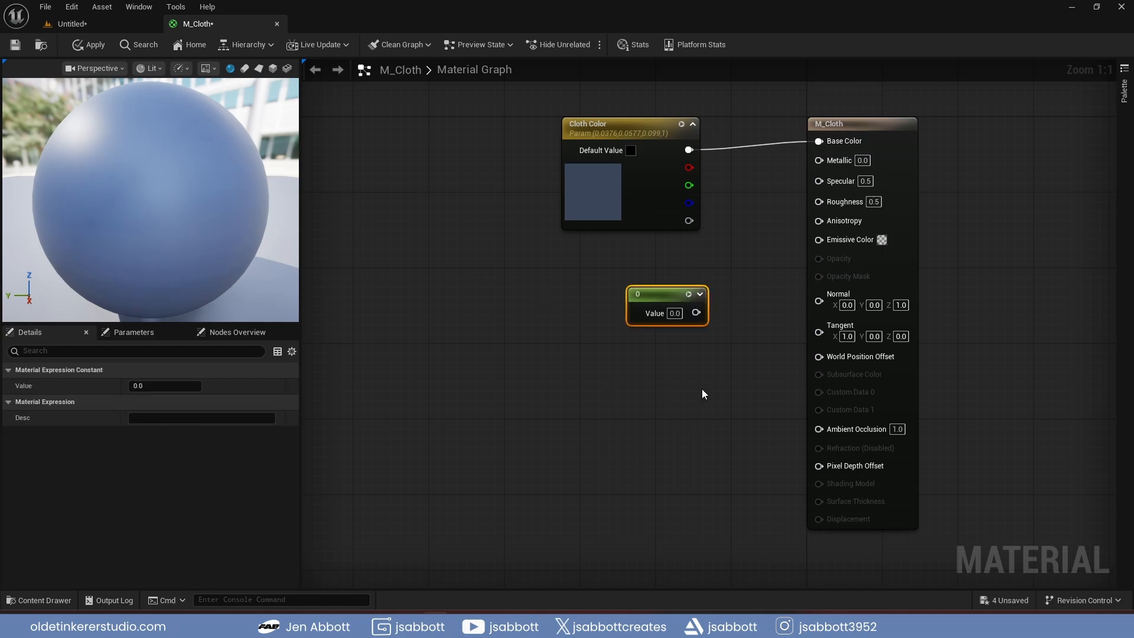
pyautogui.click(673, 313)
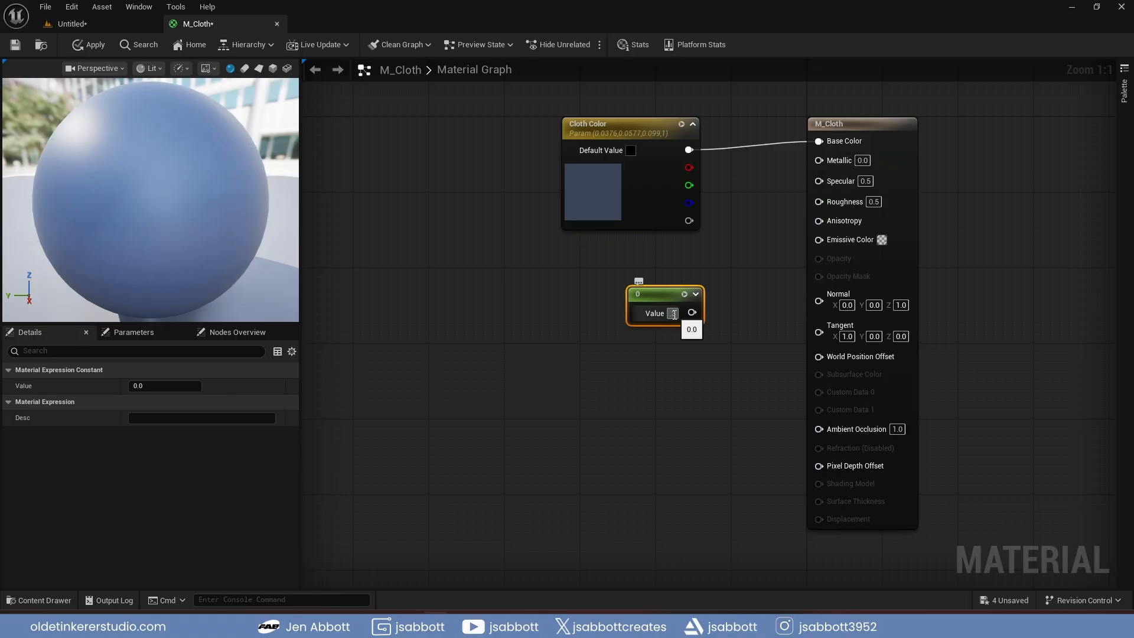
pyautogui.write('0.3')
pyautogui.press('Return')
pyautogui.moveTo(692, 312); pyautogui.dragTo(818, 201)
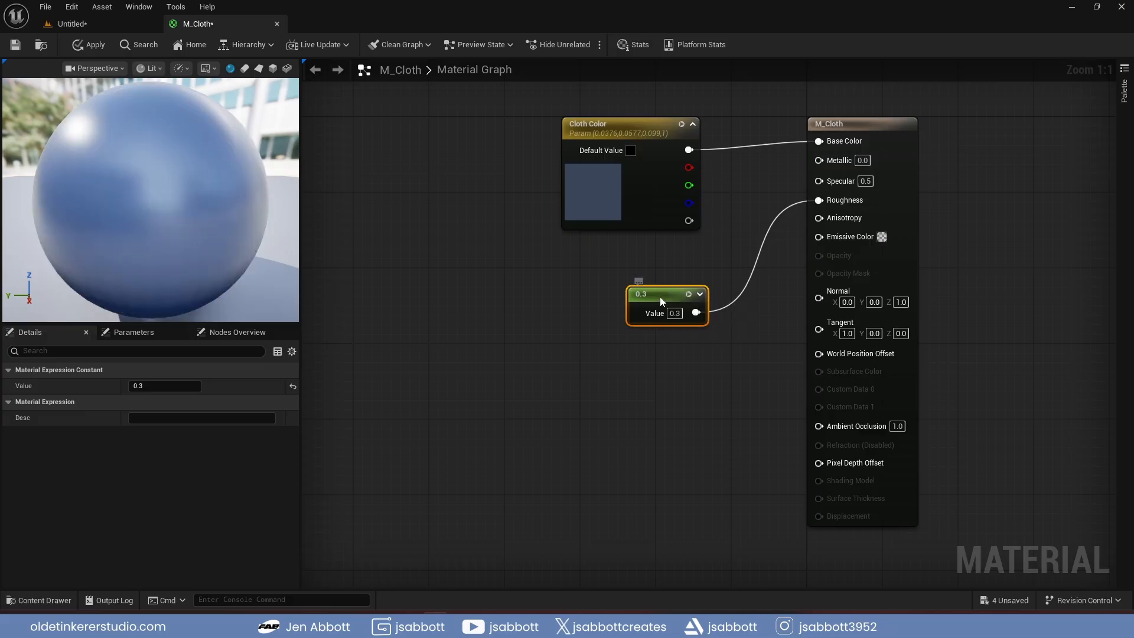
pyautogui.moveTo(660, 297); pyautogui.dragTo(679, 254)
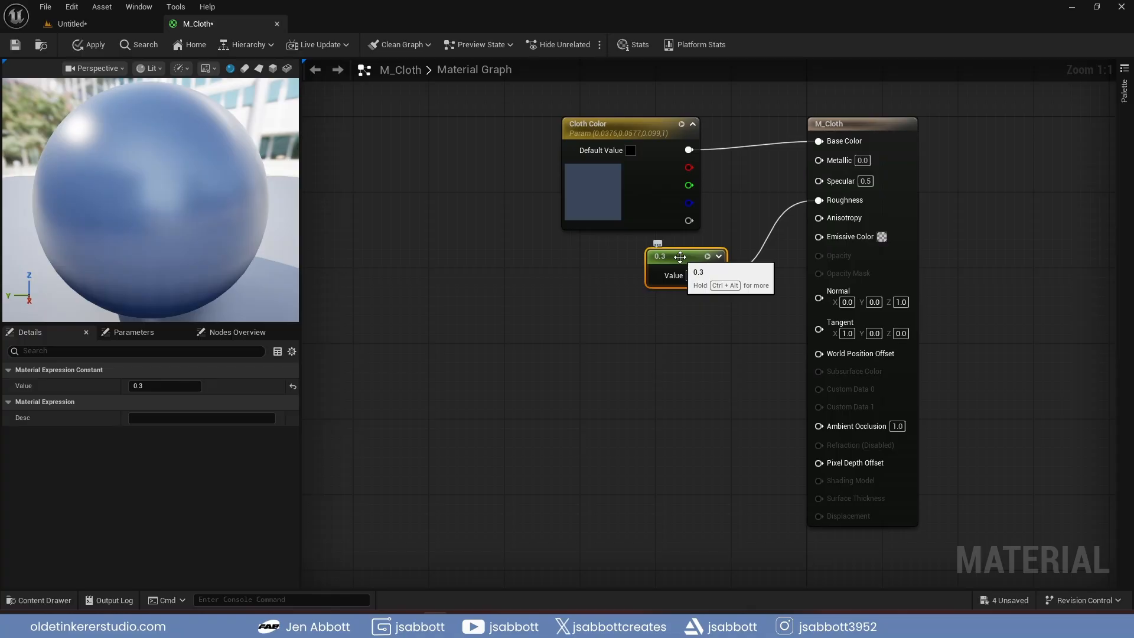
# Convert the 0.3 constant to a parameter named Roughness
pyautogui.rightClick(680, 260)
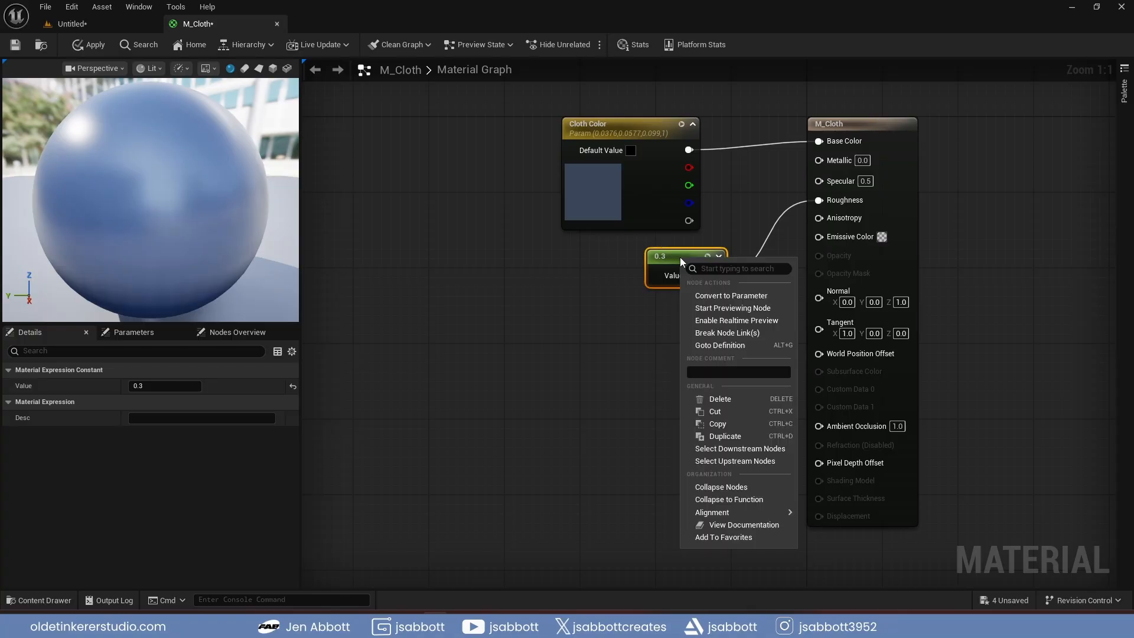
pyautogui.click(714, 295)
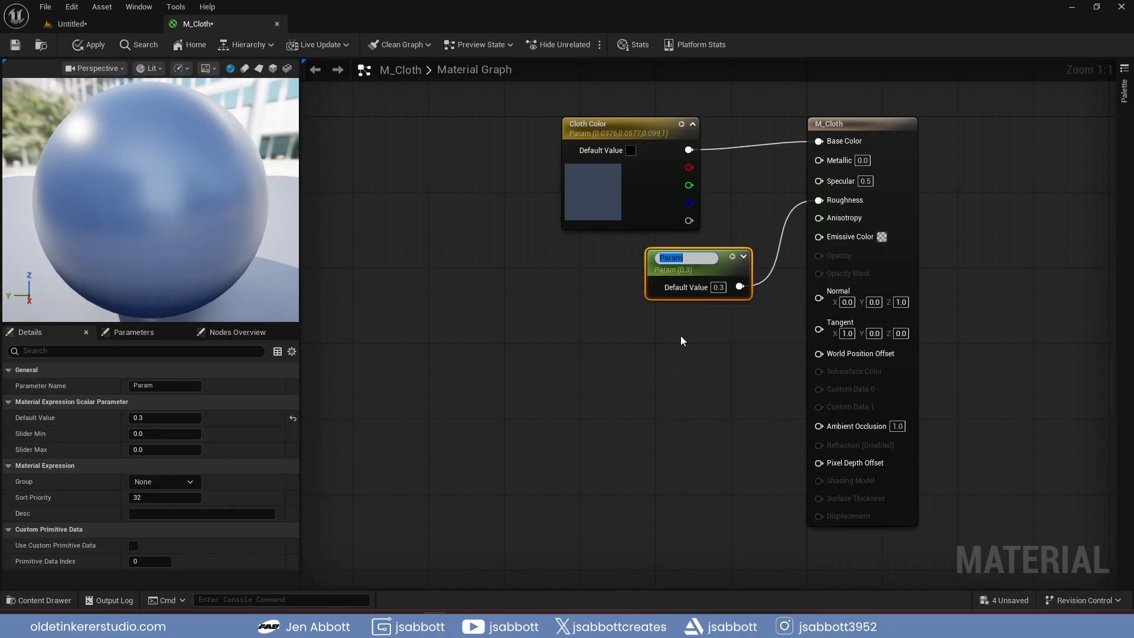
pyautogui.write('Roughness')
pyautogui.press('Return')
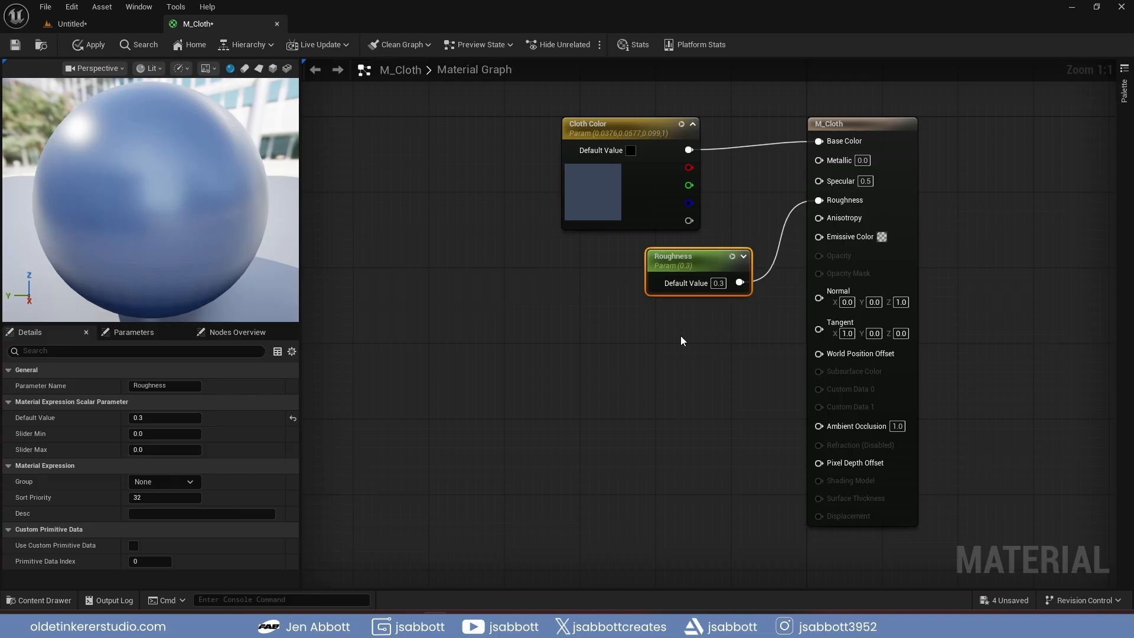
pyautogui.click(667, 334)
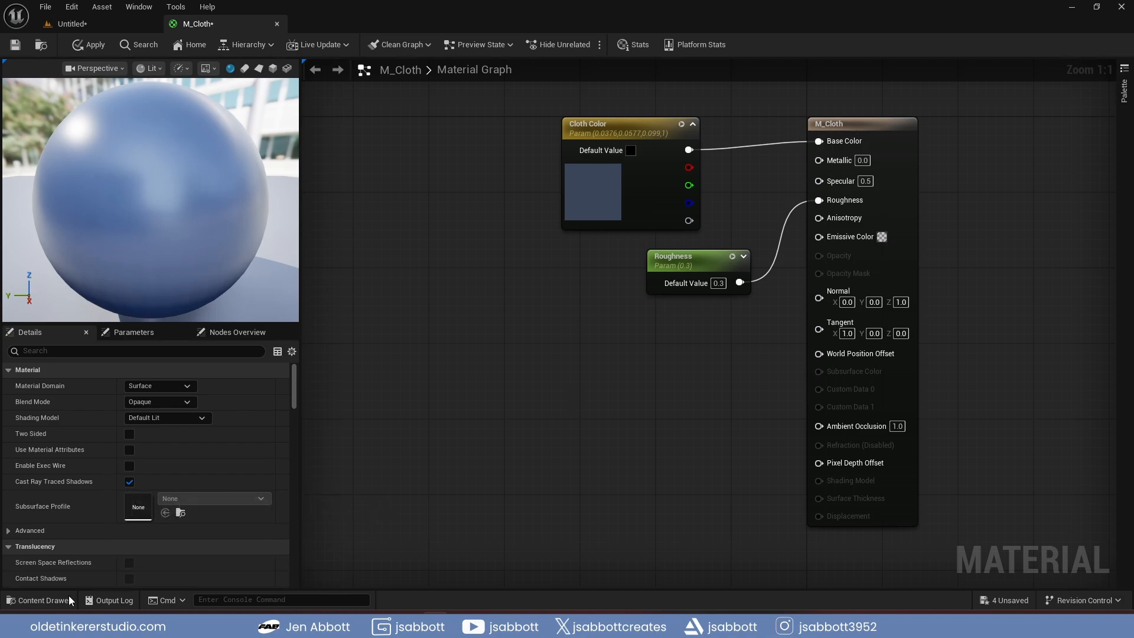
# Place the Fabric_Seersucker_001_normal texture in the graph below the Roughness node and connect its RGB output to Normal
pyautogui.click(41, 600)
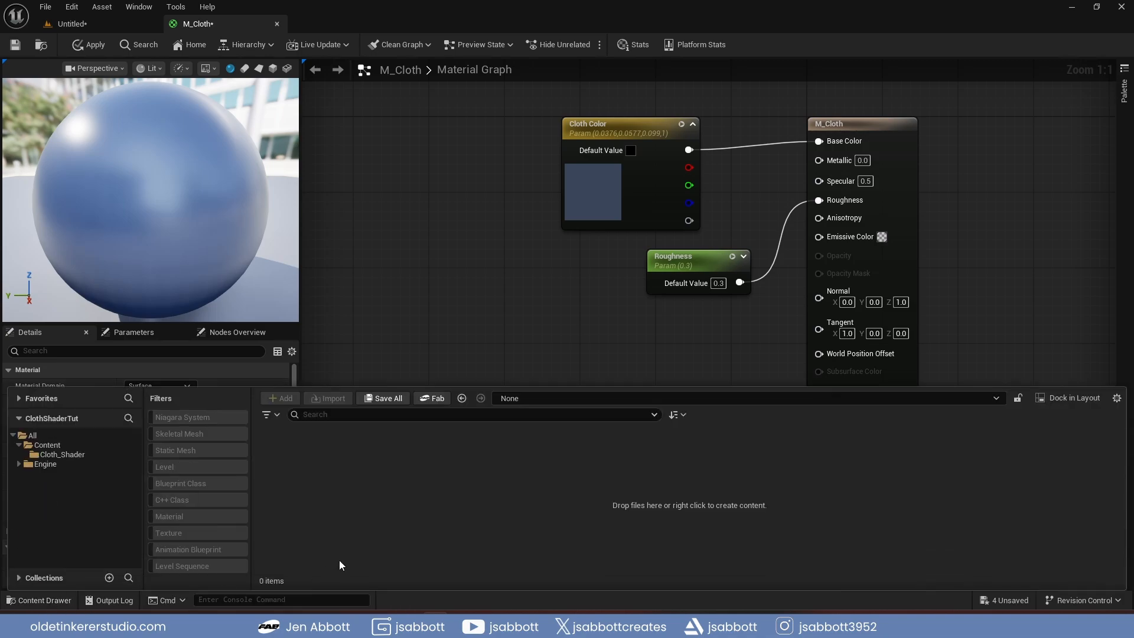
pyautogui.click(62, 454)
pyautogui.click(339, 459)
pyautogui.moveTo(339, 459); pyautogui.dragTo(630, 332)
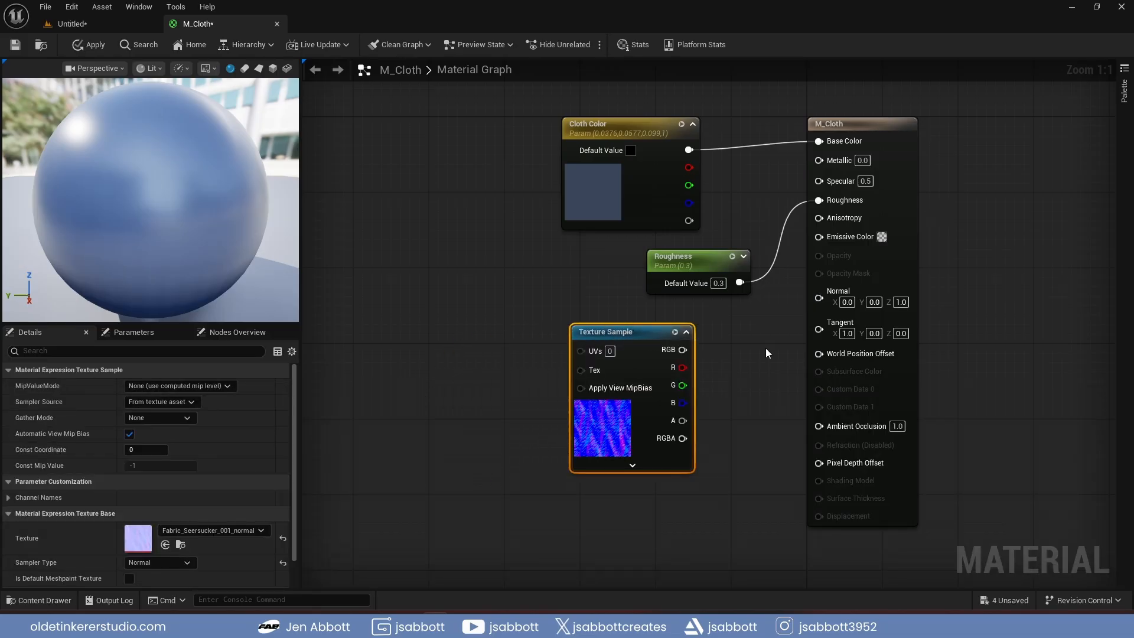
pyautogui.moveTo(683, 350); pyautogui.dragTo(817, 295)
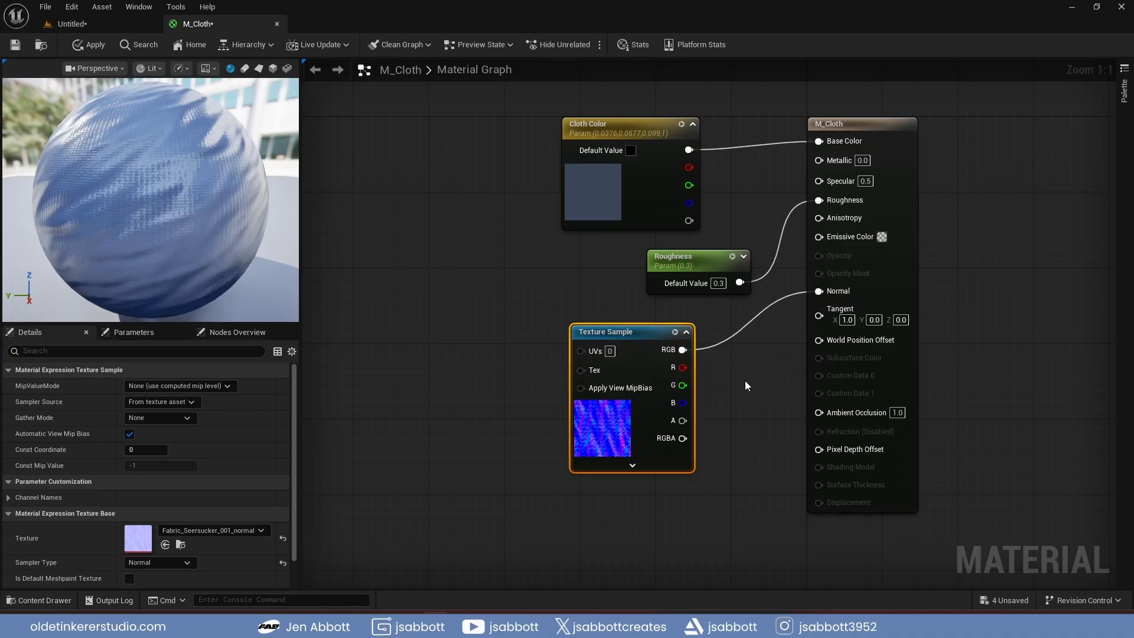
# Add a TextureCoordinate node to the graph and place it well to the left of the Texture Sample node
pyautogui.rightClick(433, 306)
pyautogui.write('te')
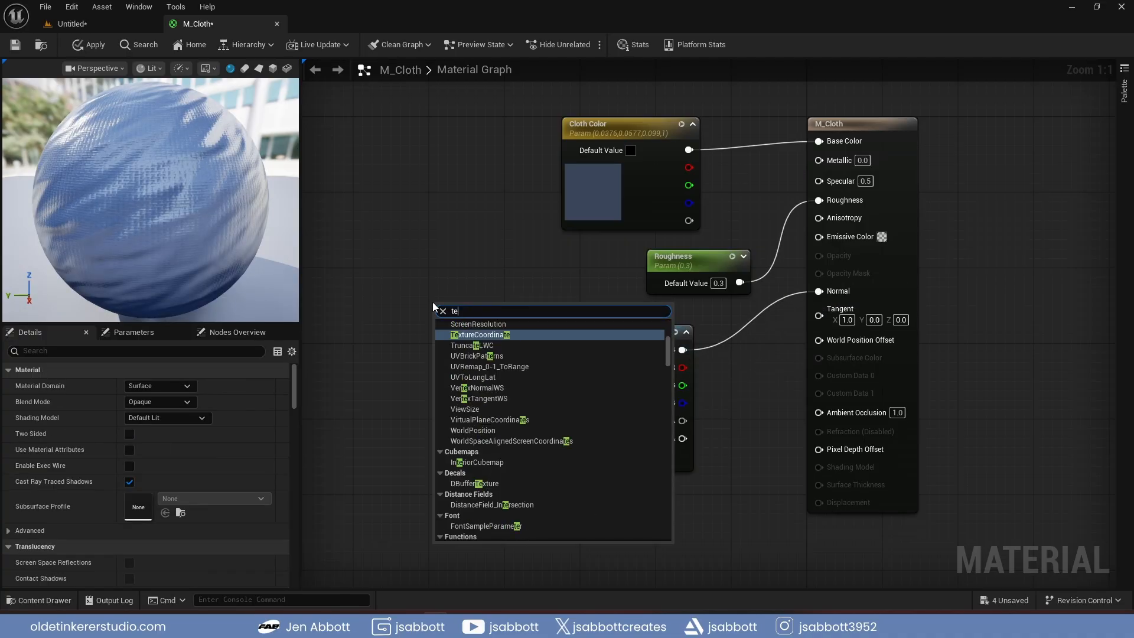
pyautogui.write('xture c')
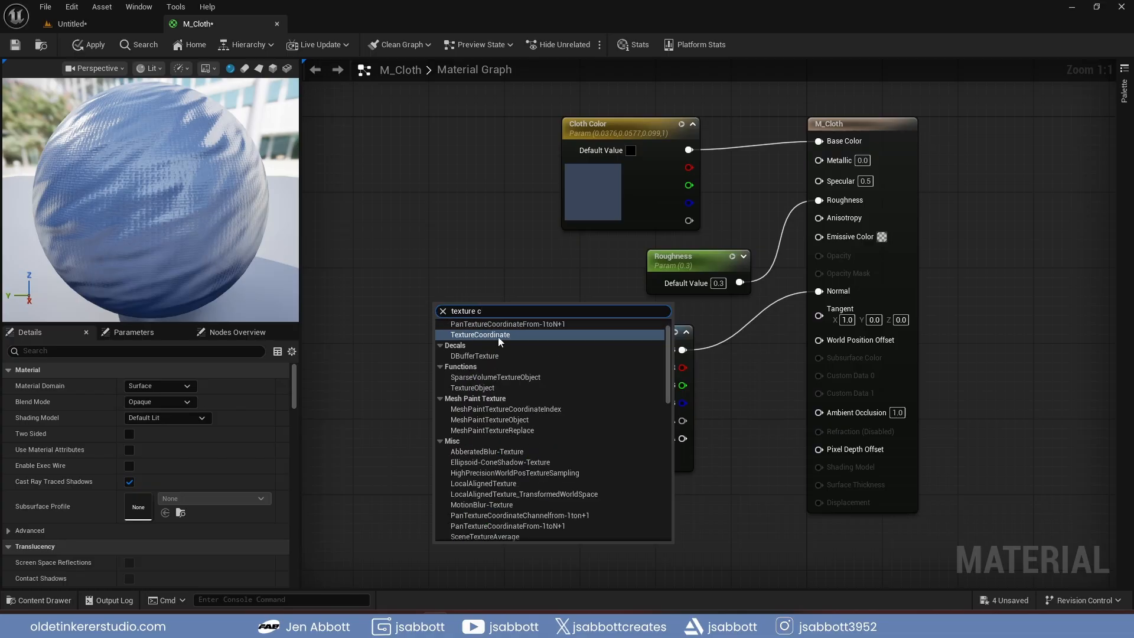
pyautogui.click(497, 334)
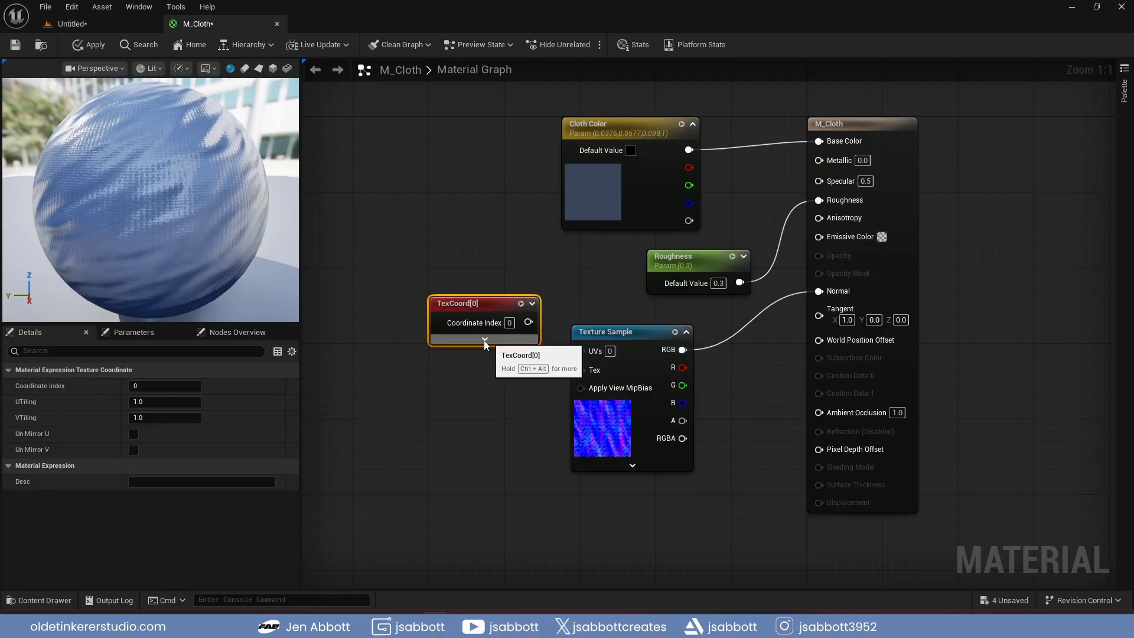
pyautogui.moveTo(485, 306); pyautogui.dragTo(369, 347)
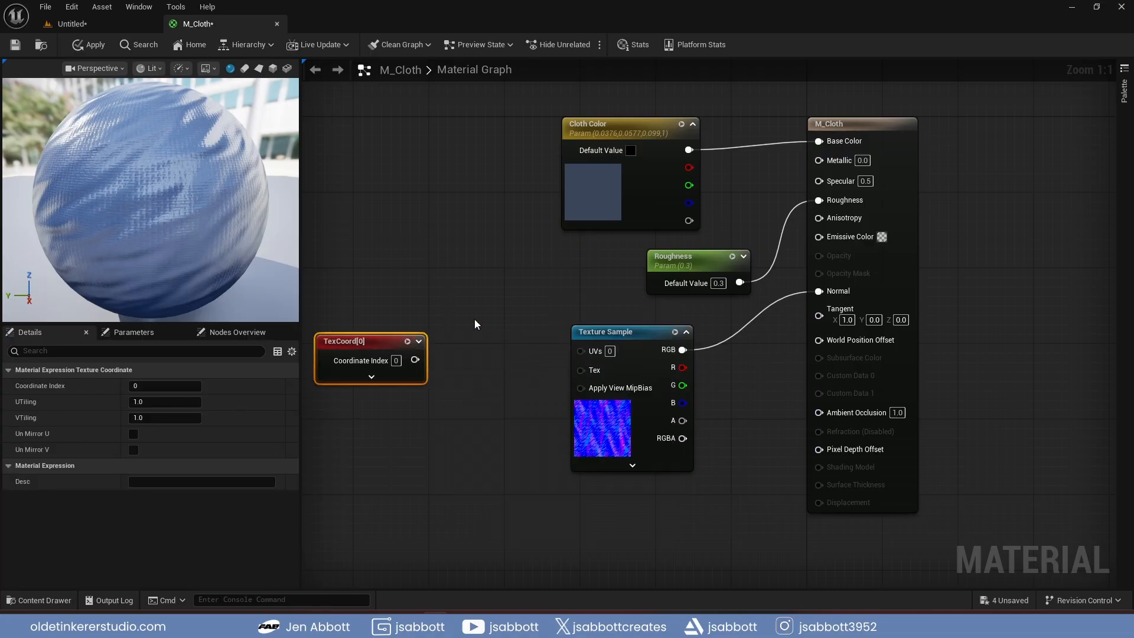
# Add a Multiply node between the TexCoord and Texture Sample nodes and set its A value to 5
pyautogui.click(472, 352)
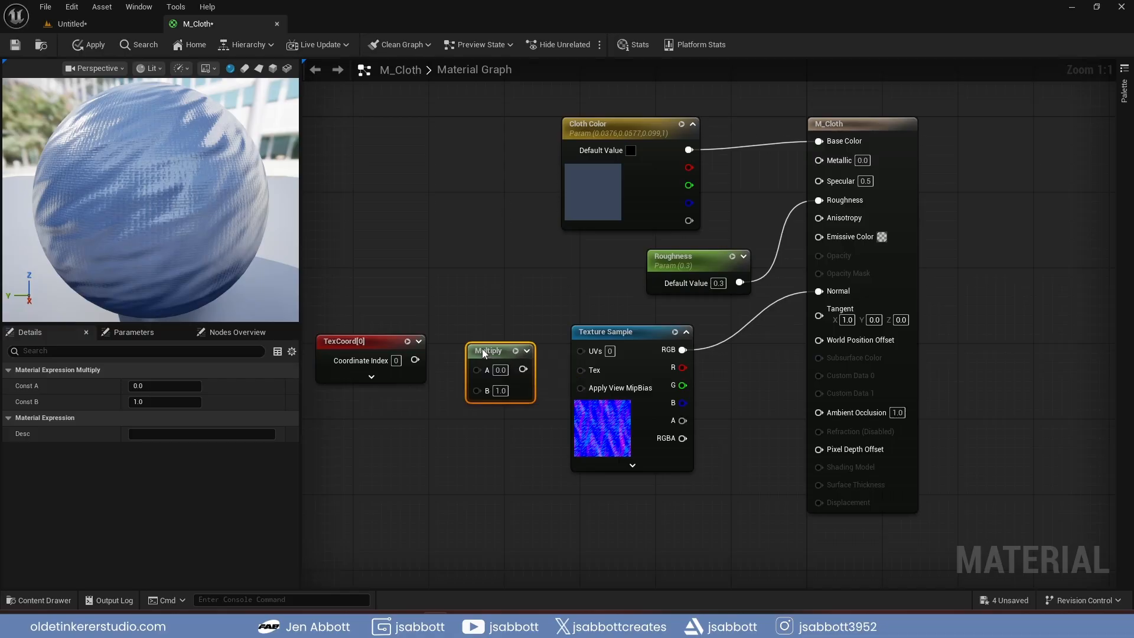
pyautogui.moveTo(483, 349); pyautogui.dragTo(480, 341)
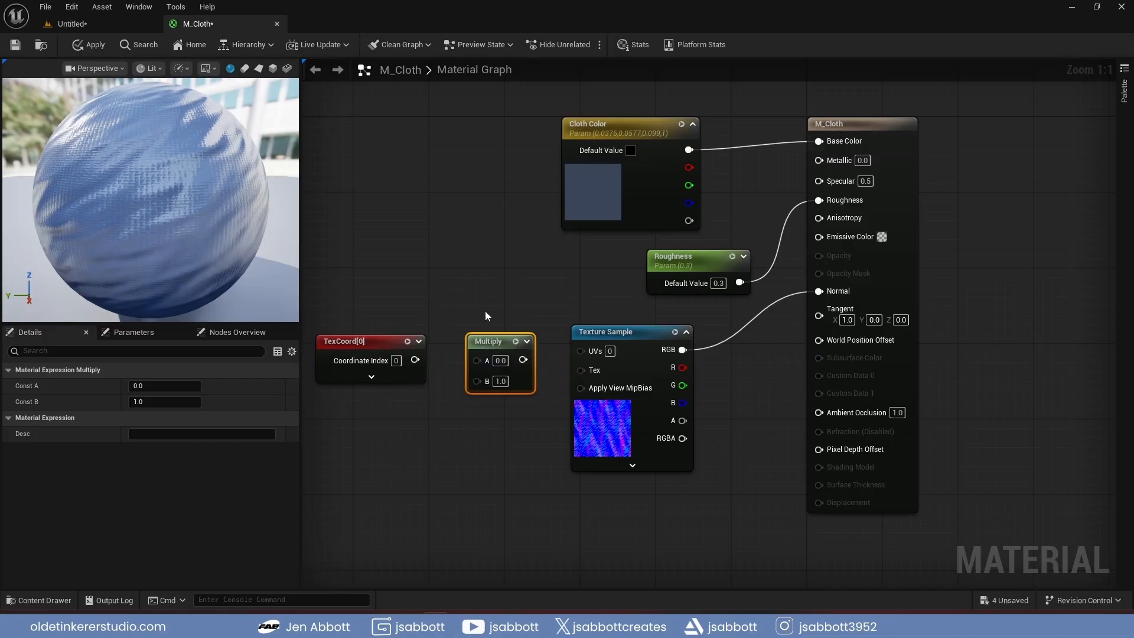
pyautogui.click(498, 361)
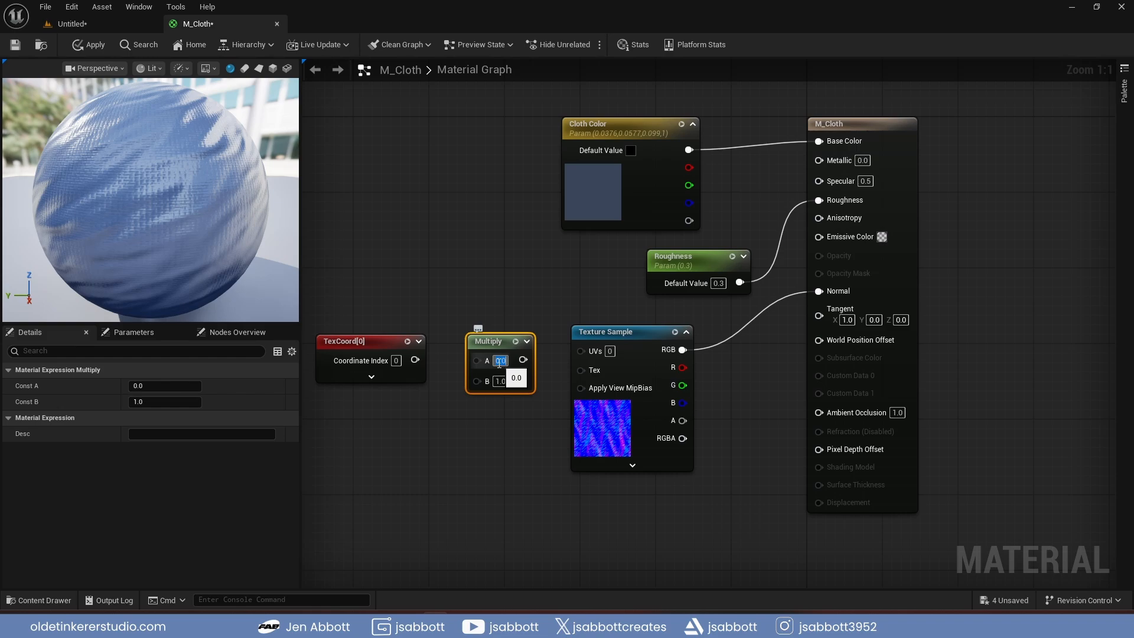
pyautogui.write('5')
pyautogui.press('Return')
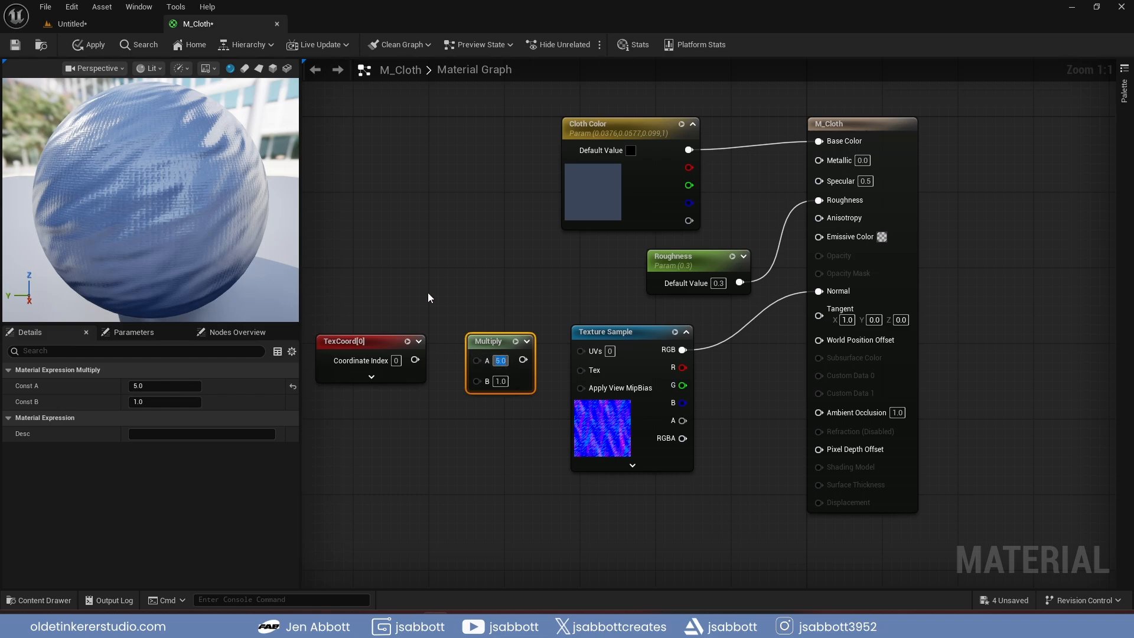
# Connect TexCoord to Multiply's A input and Multiply's output to the Texture Sample's UVs, then apply and save the material
pyautogui.moveTo(415, 360); pyautogui.dragTo(583, 353)
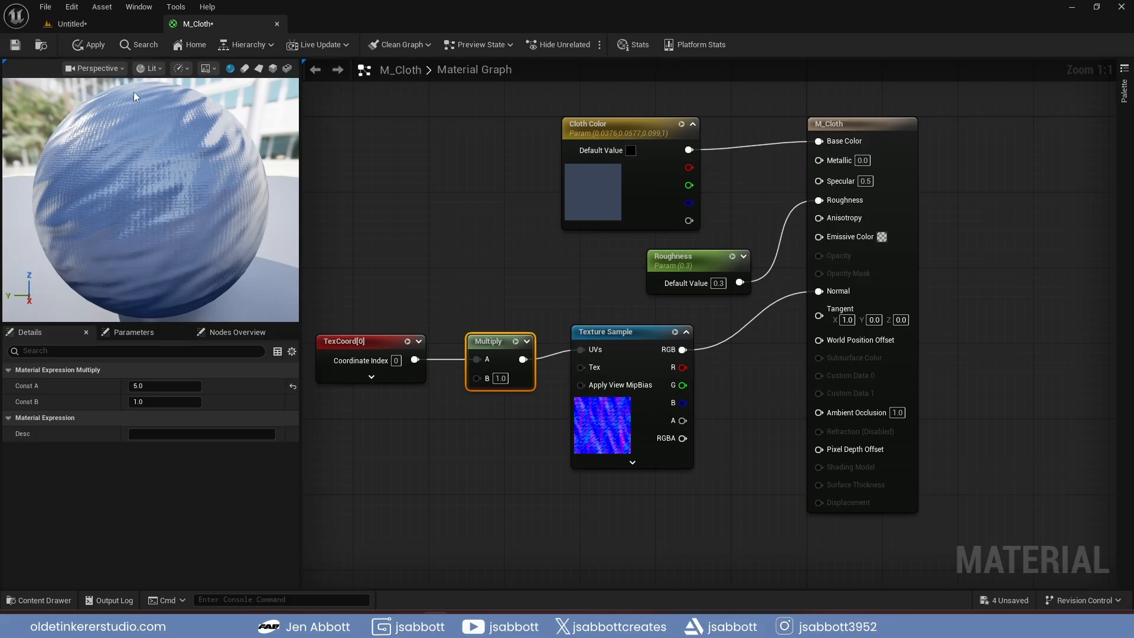
pyautogui.click(80, 45)
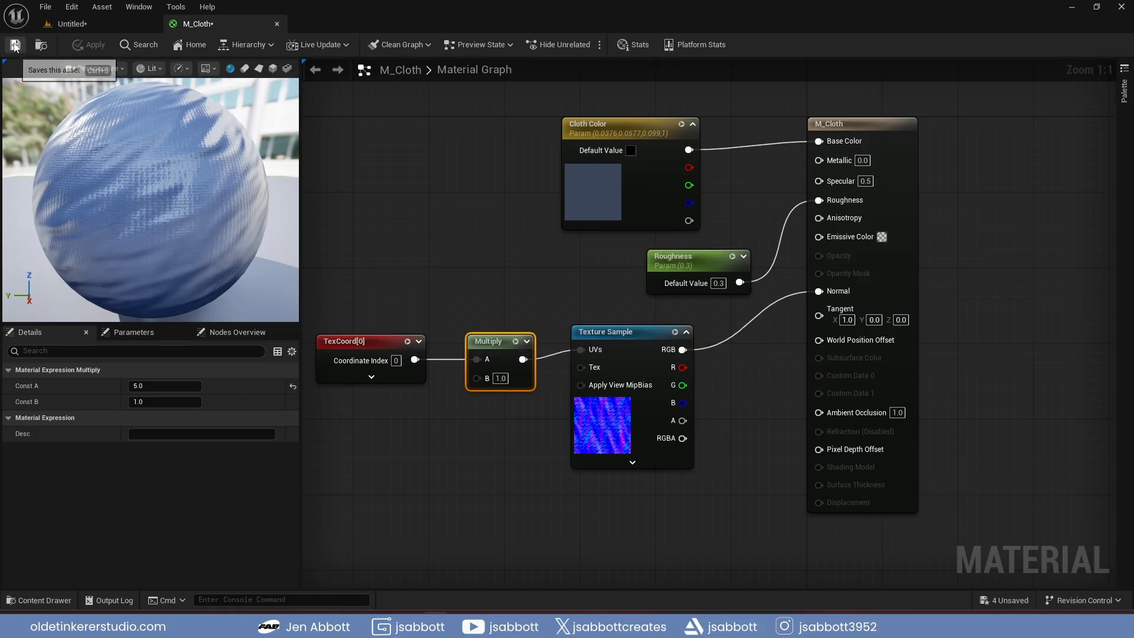
pyautogui.click(15, 45)
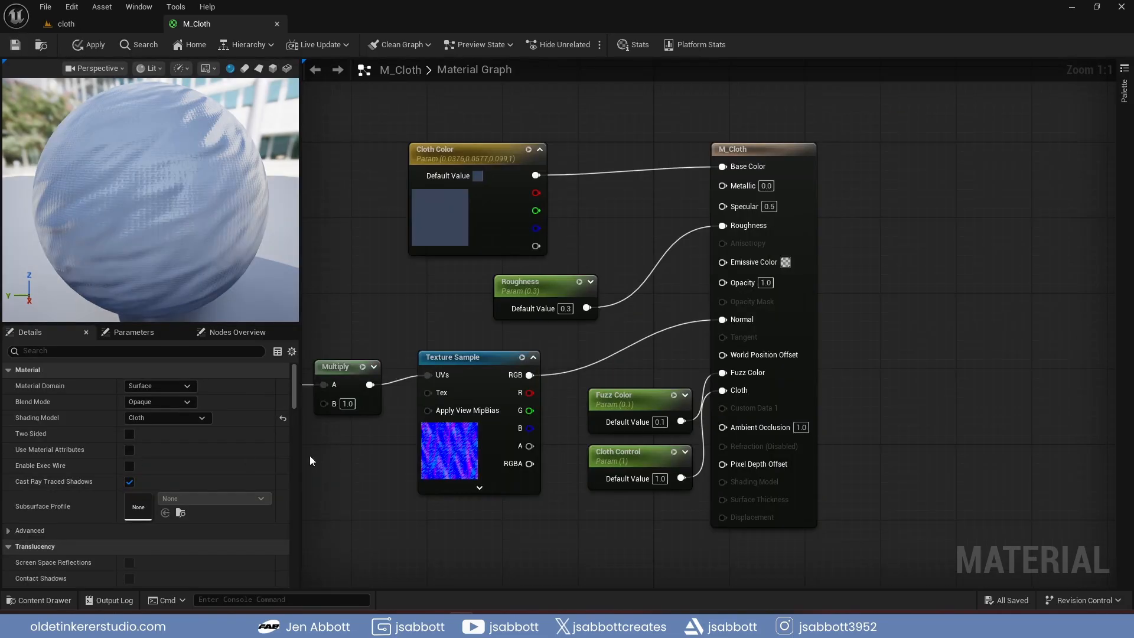
# Convert the normal map's Texture Sample to a parameter named Cloth Normal and save the material
pyautogui.click(464, 356)
pyautogui.rightClick(464, 357)
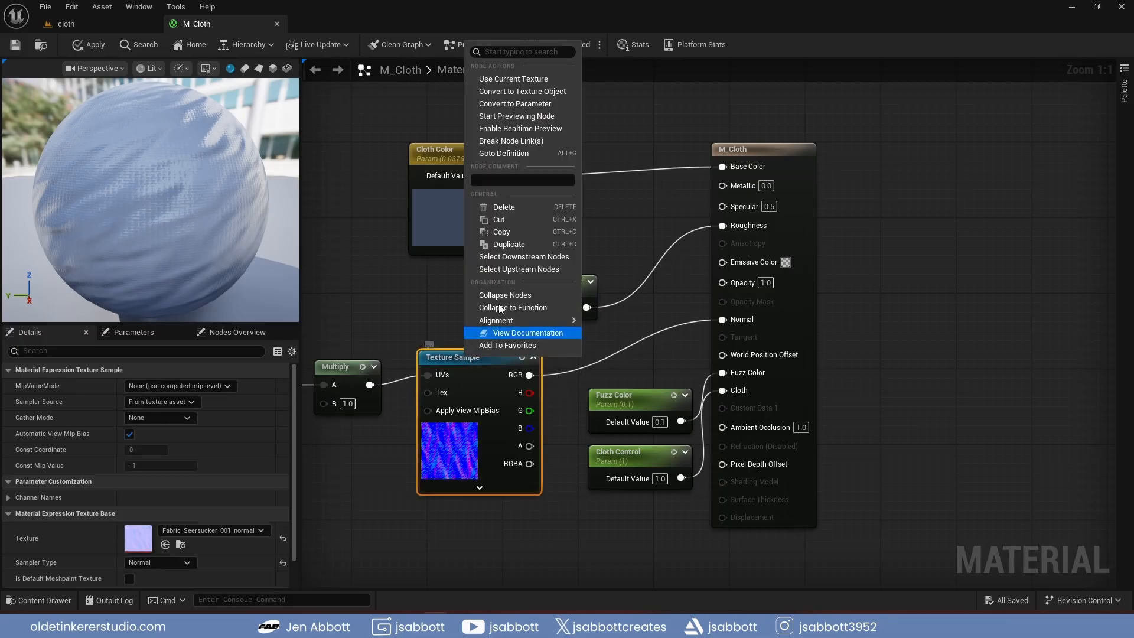
pyautogui.click(540, 105)
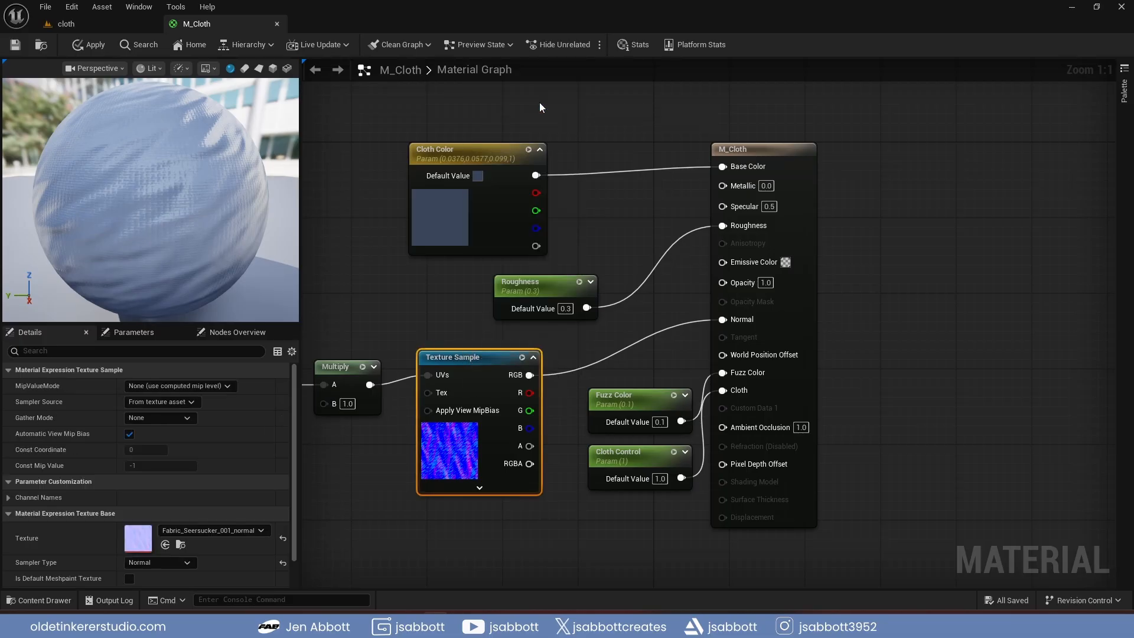
pyautogui.write('C')
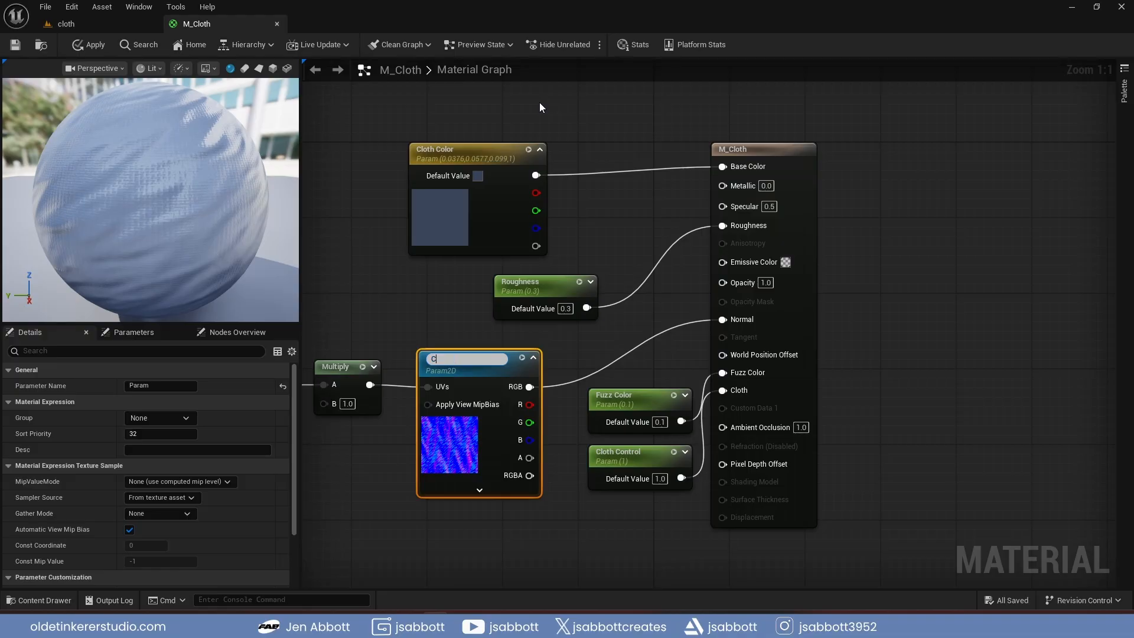
pyautogui.write('loth Normal')
pyautogui.press('Return')
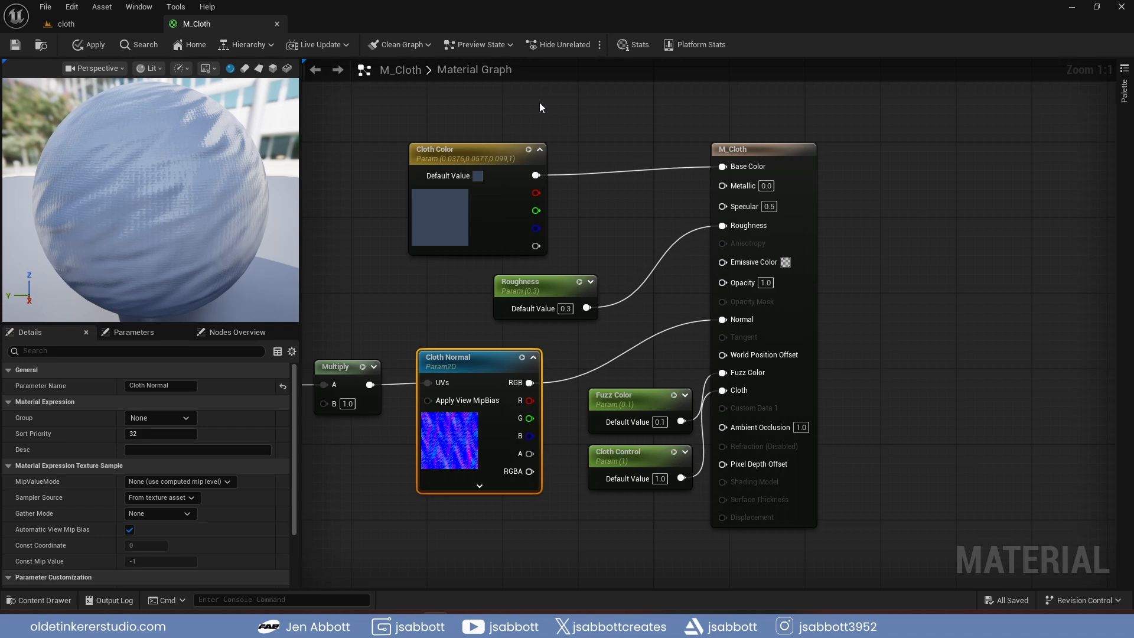
pyautogui.click(16, 45)
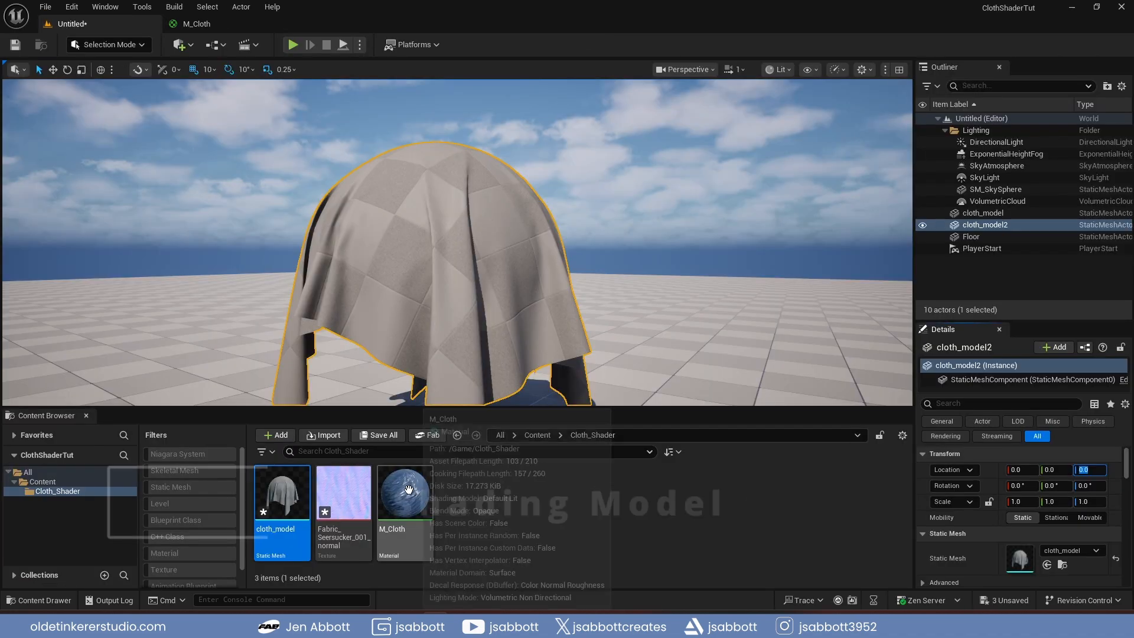
# Assign M_Cloth to the cloth model in the level and set the material's Shading Model to Cloth
pyautogui.moveTo(422, 413)
pyautogui.mouseDown()
pyautogui.moveTo(441, 390)
pyautogui.moveTo(453, 290)
pyautogui.mouseUp()
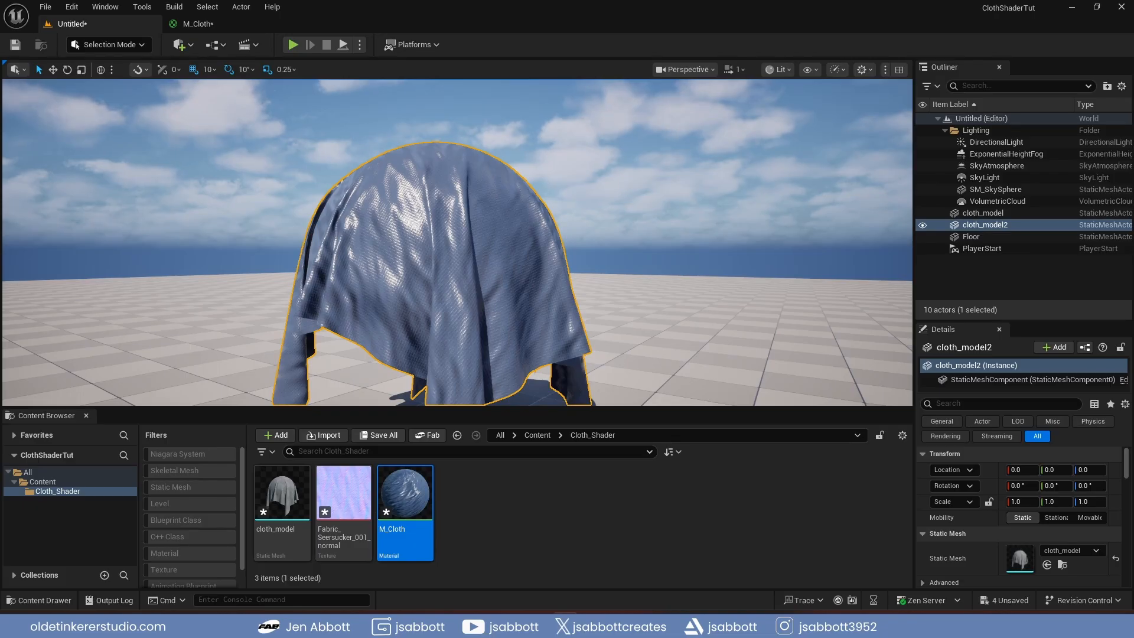
pyautogui.click(217, 20)
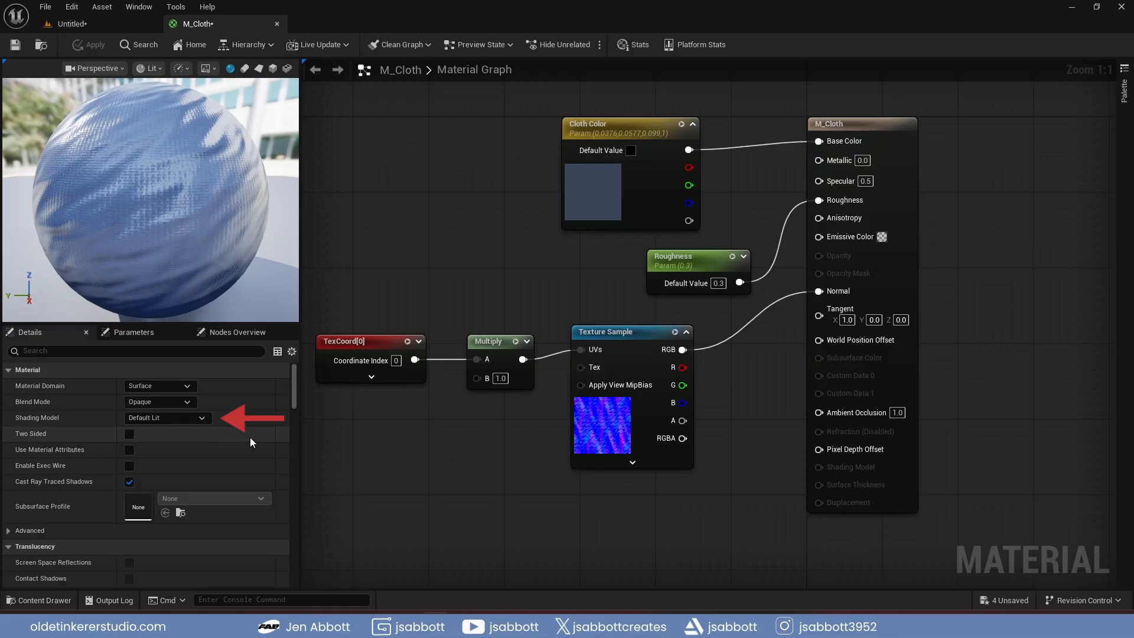
pyautogui.click(201, 417)
pyautogui.click(147, 519)
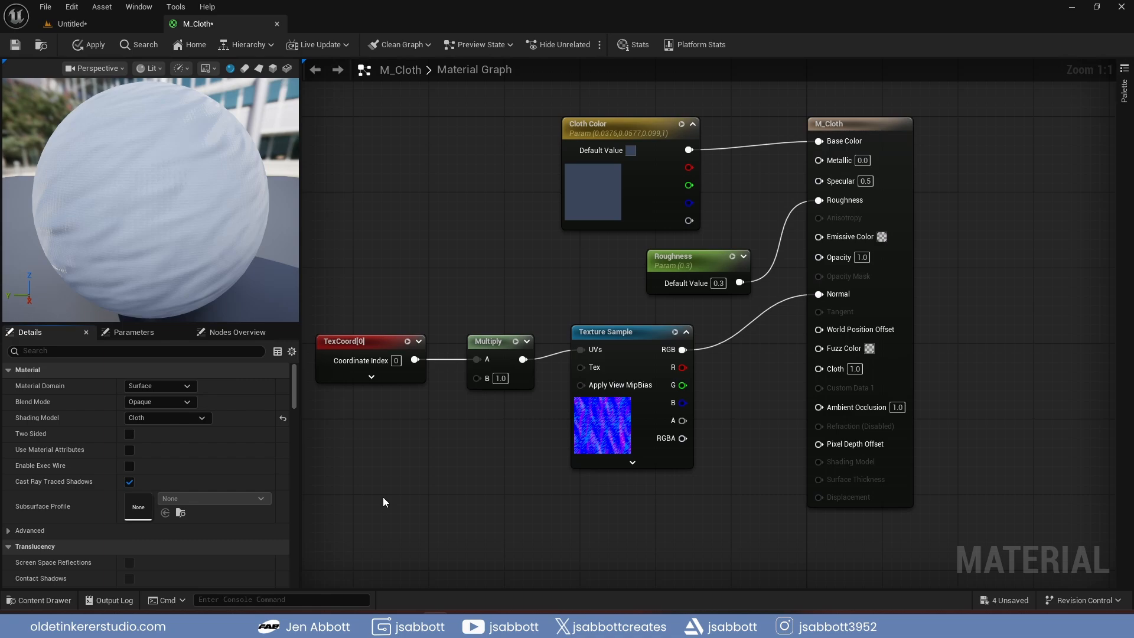
# Add a Constant node with value 1 beside the Texture Sample and connect it to the material's Cloth input
pyautogui.press('Home')
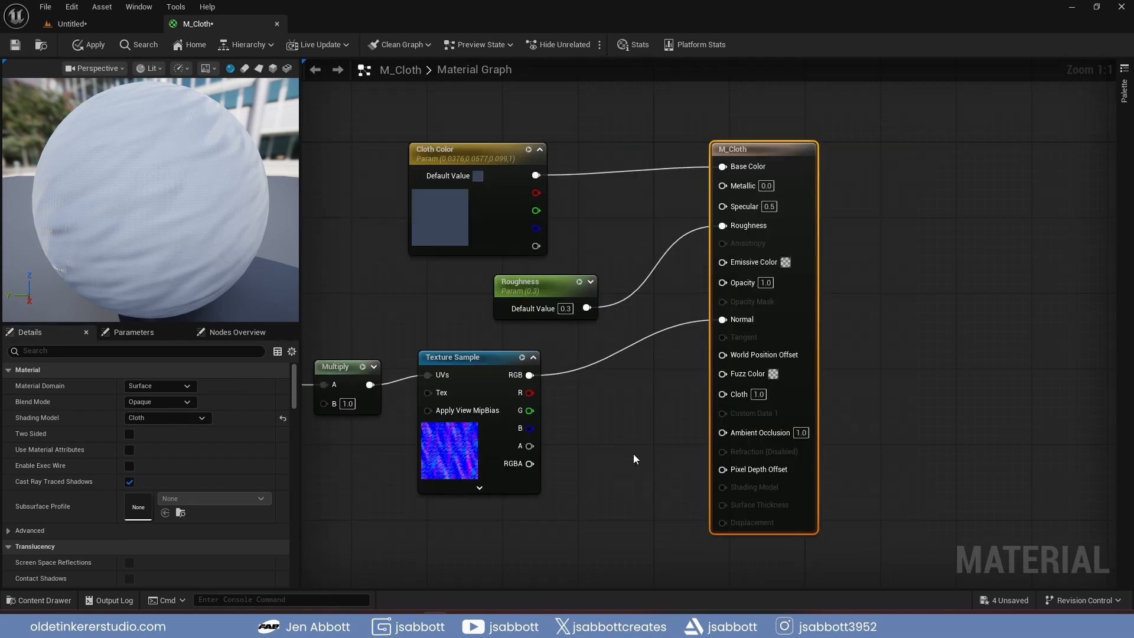
pyautogui.click(614, 454)
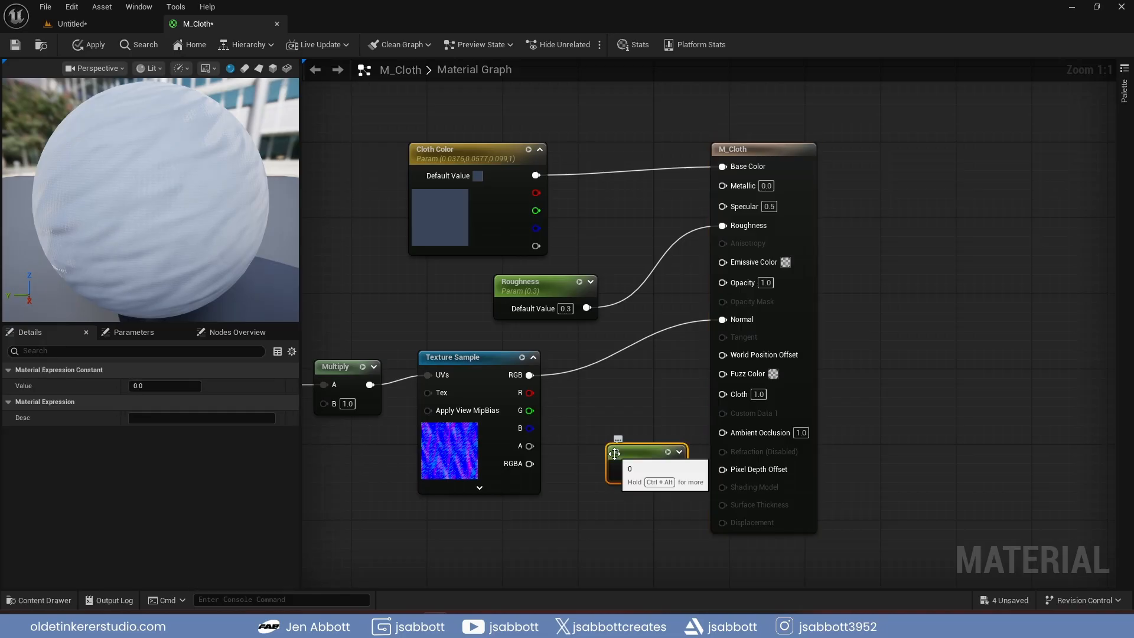
pyautogui.moveTo(628, 453); pyautogui.dragTo(610, 450)
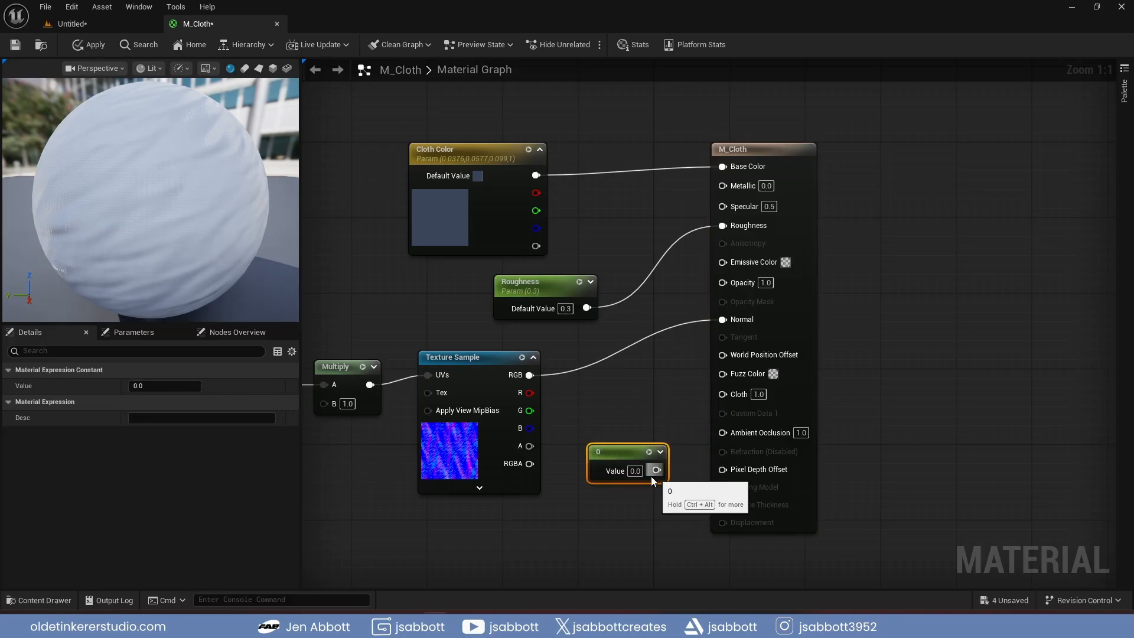
pyautogui.click(634, 471)
pyautogui.write('1')
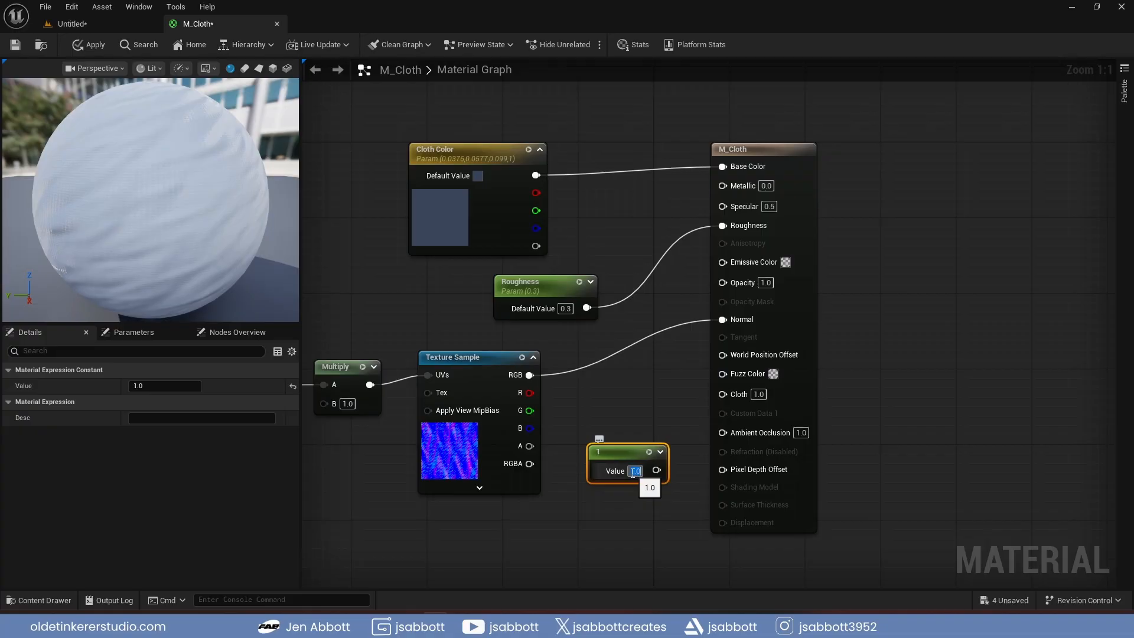
pyautogui.press('Return')
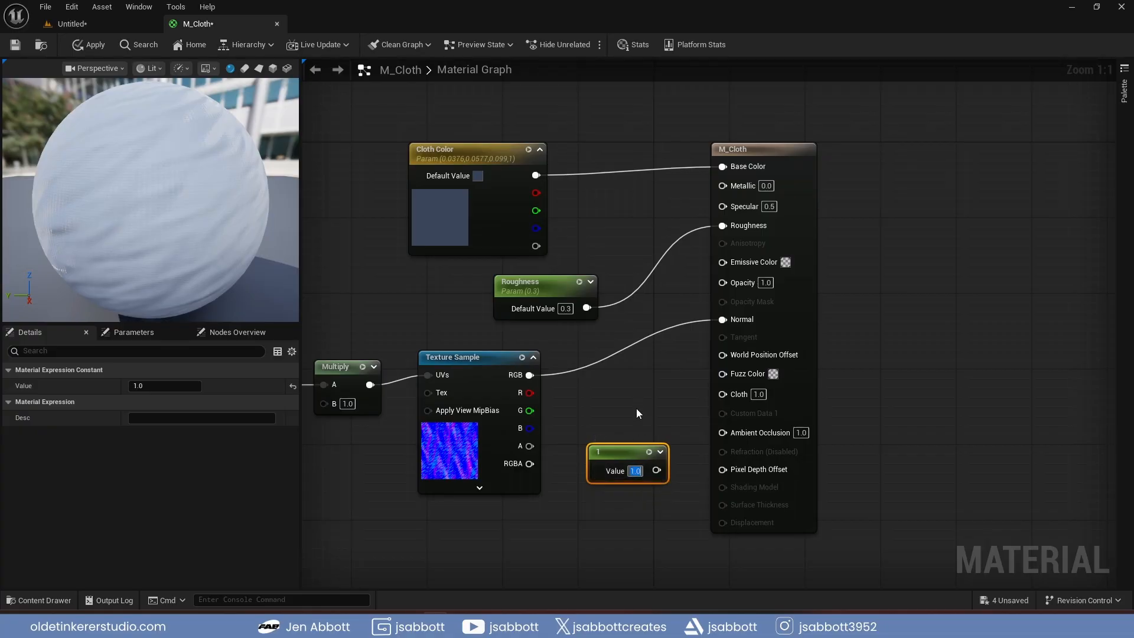
pyautogui.moveTo(656, 470); pyautogui.dragTo(722, 394)
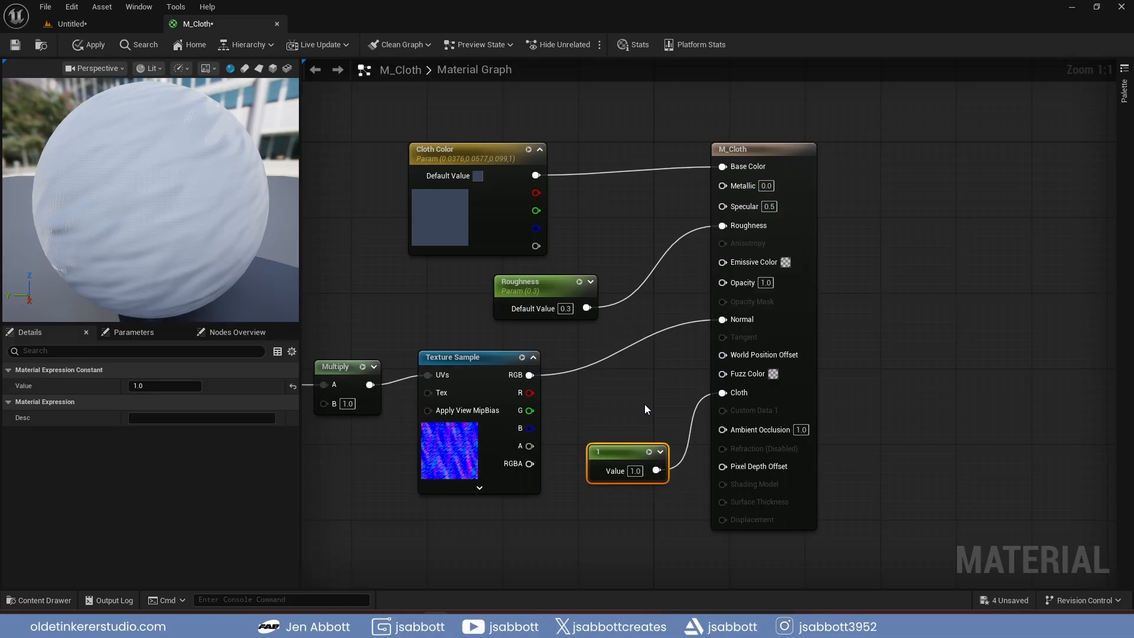
# Convert the constant feeding the Cloth input to a parameter named Cloth Control
pyautogui.rightClick(618, 455)
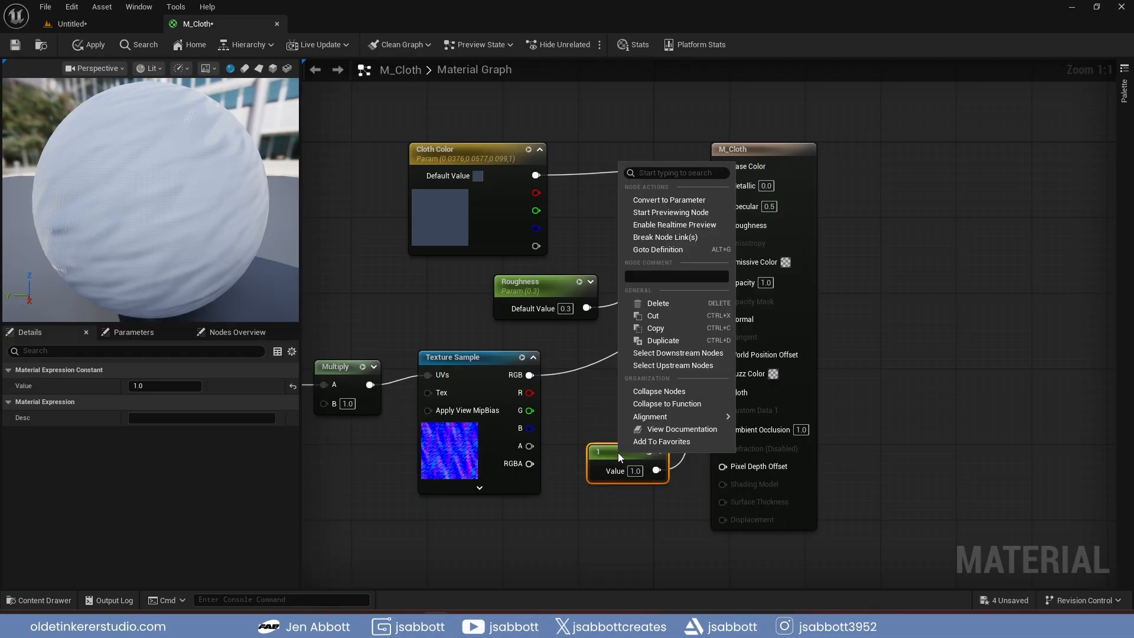
pyautogui.click(667, 201)
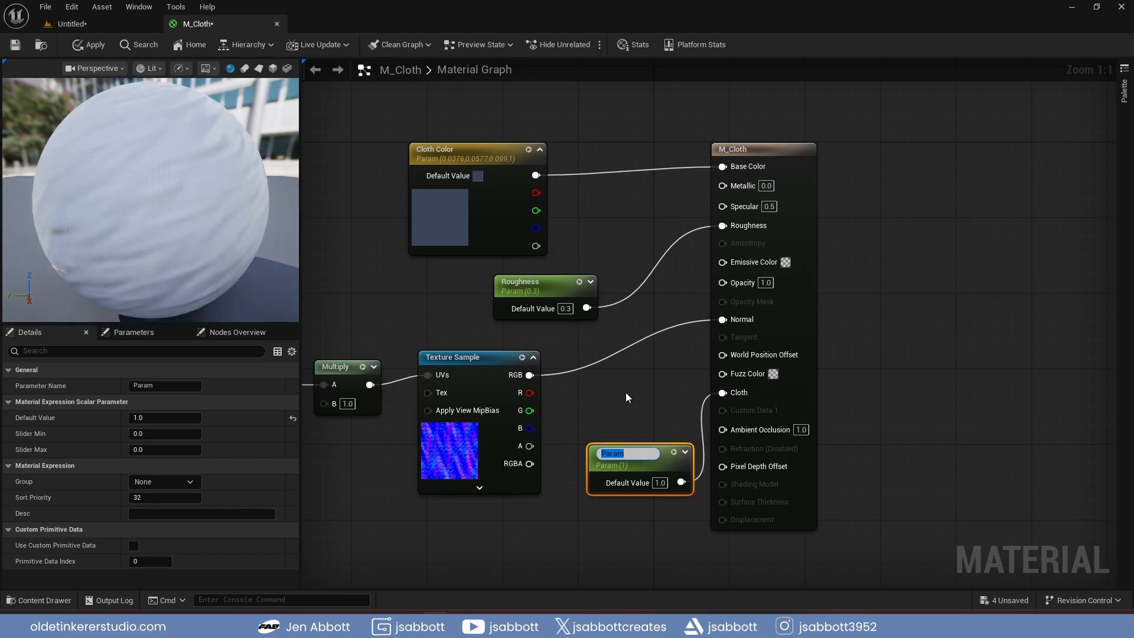
pyautogui.write('Cloth Control')
pyautogui.press('Return')
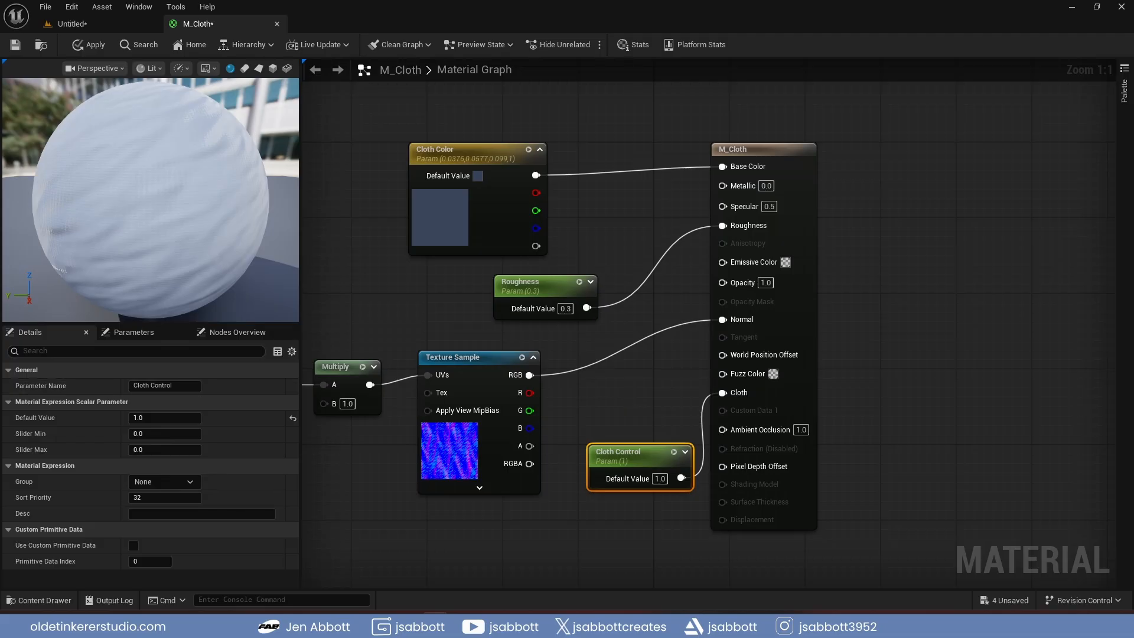
# Add a Constant node with value 0.1 just above Cloth Control and connect it to the material's Fuzz Color input
pyautogui.click(613, 424)
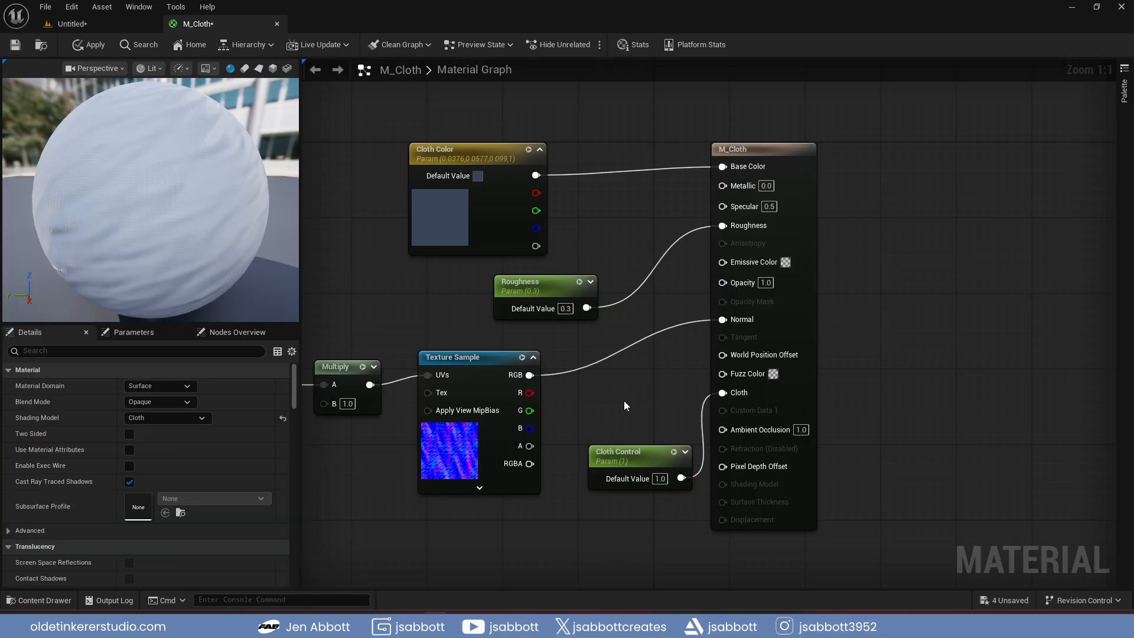
pyautogui.click(624, 400)
pyautogui.moveTo(623, 400); pyautogui.dragTo(599, 394)
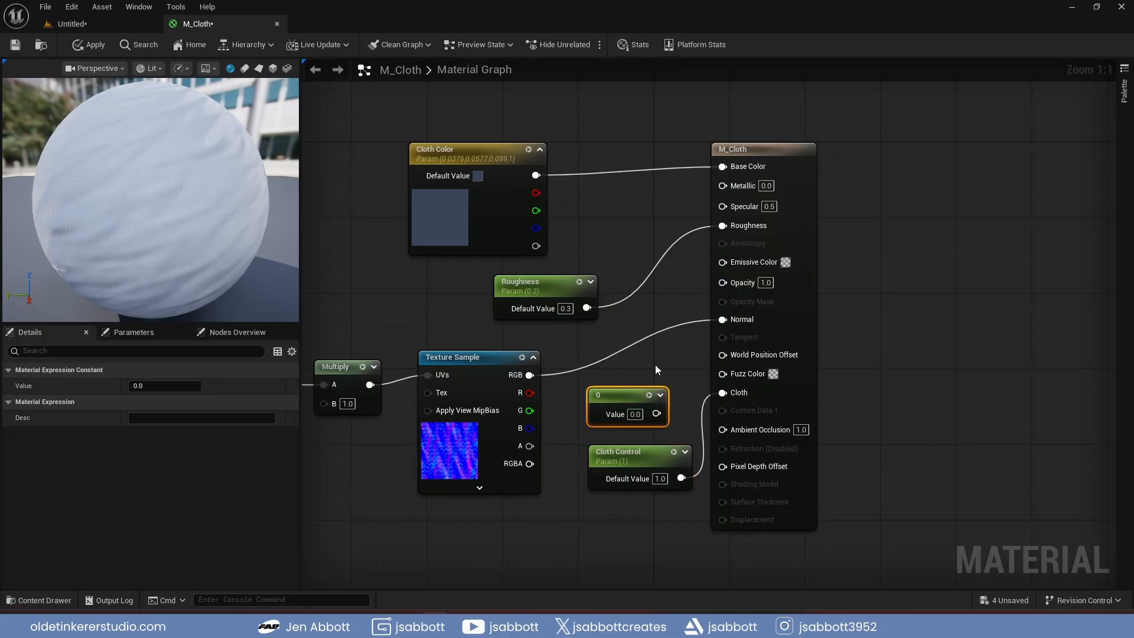
pyautogui.click(633, 414)
pyautogui.write('0.1')
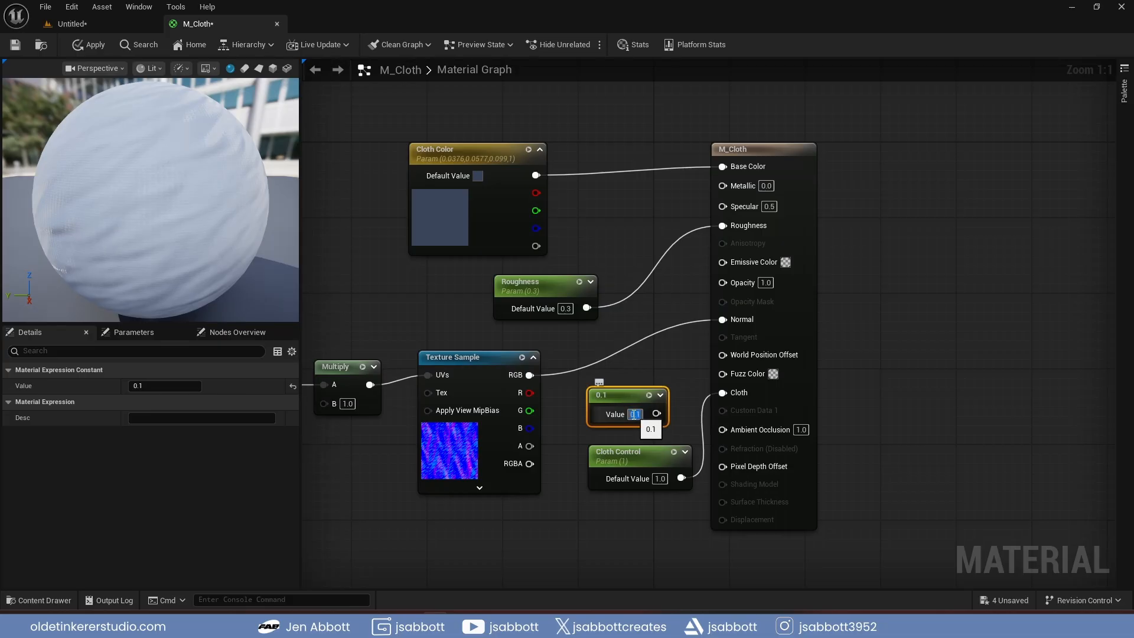
pyautogui.press('Return')
pyautogui.moveTo(656, 413); pyautogui.dragTo(721, 374)
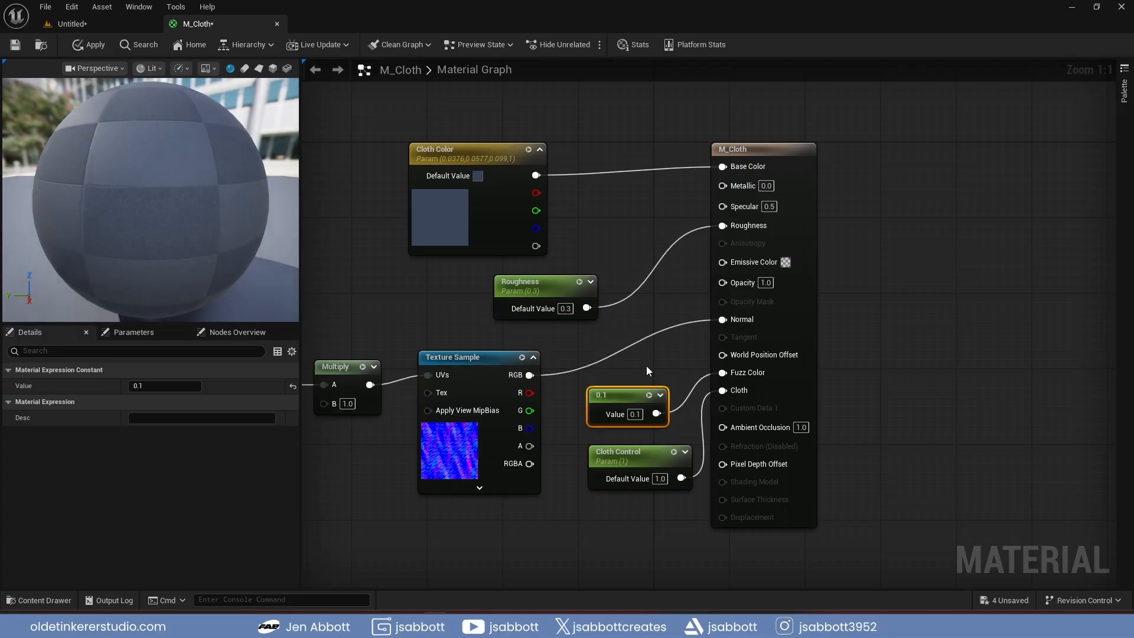
# Convert the 0.1 constant to a parameter named Fuzz Color
pyautogui.rightClick(620, 395)
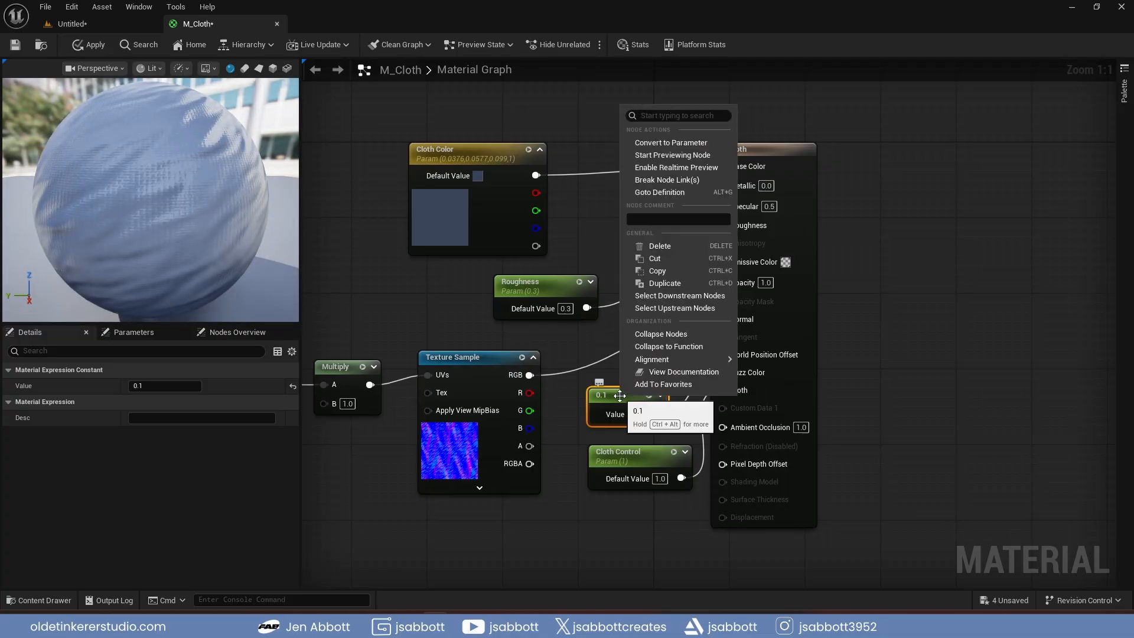
pyautogui.click(680, 144)
pyautogui.write('Fu')
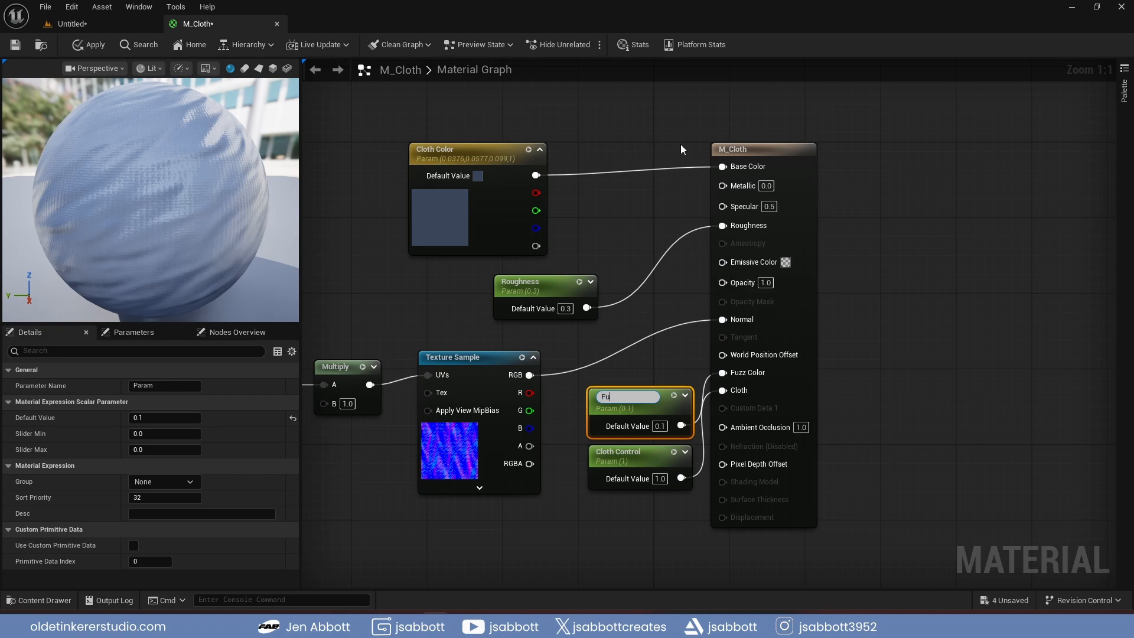
pyautogui.write('zz Color')
pyautogui.press('Return')
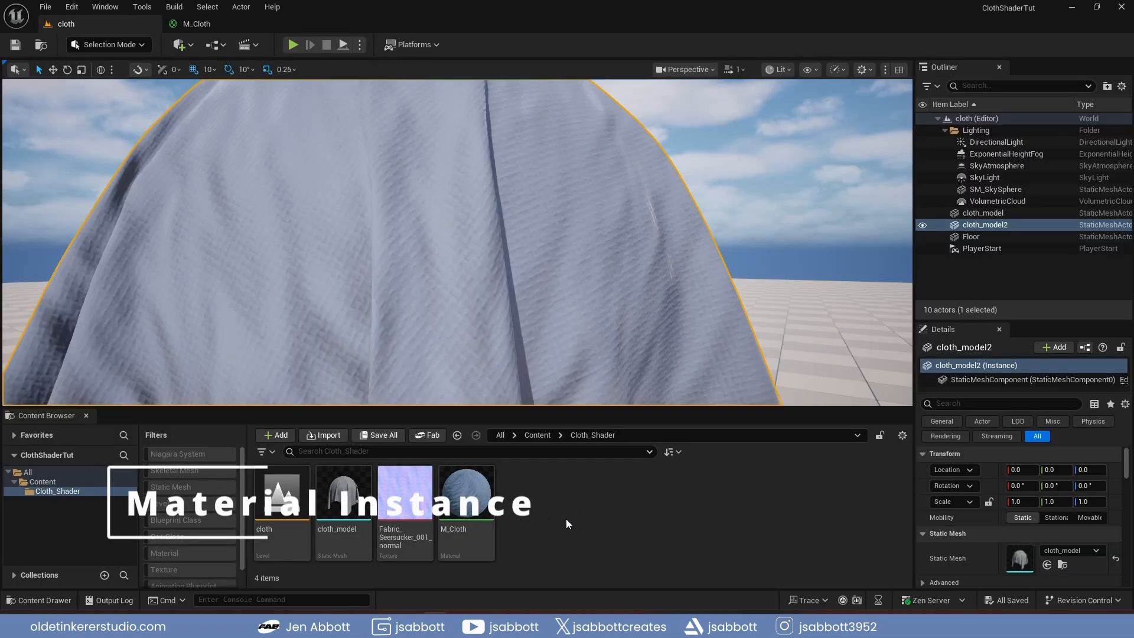
# Create a material instance from the M_Cloth material in the Cloth_Shader folder and name it MI_Cloth
pyautogui.rightClick(466, 508)
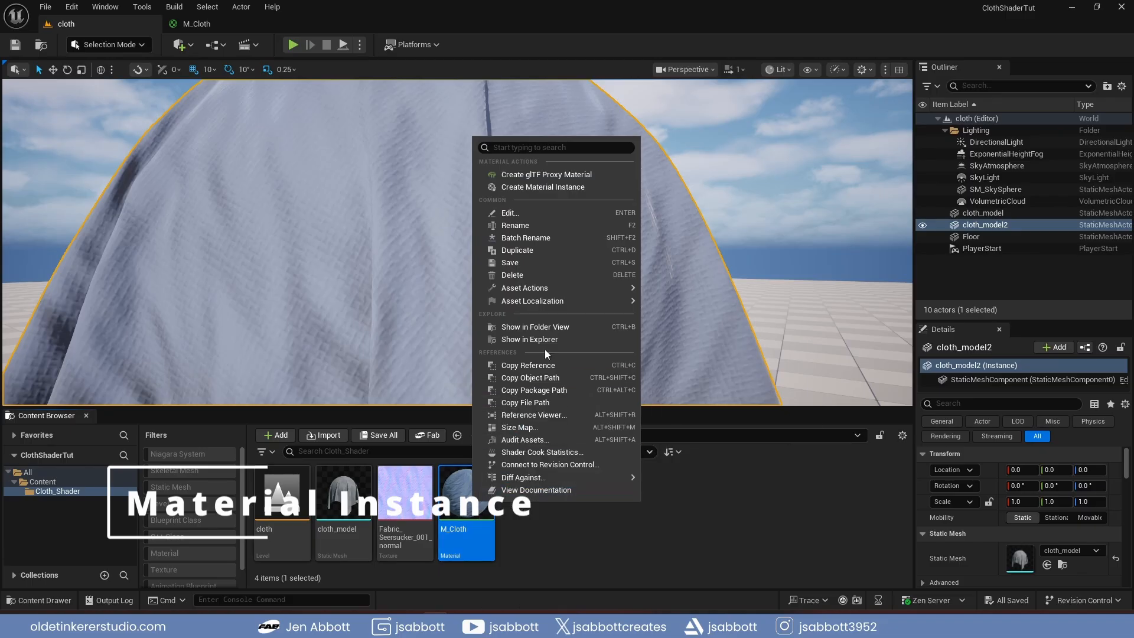
pyautogui.click(543, 186)
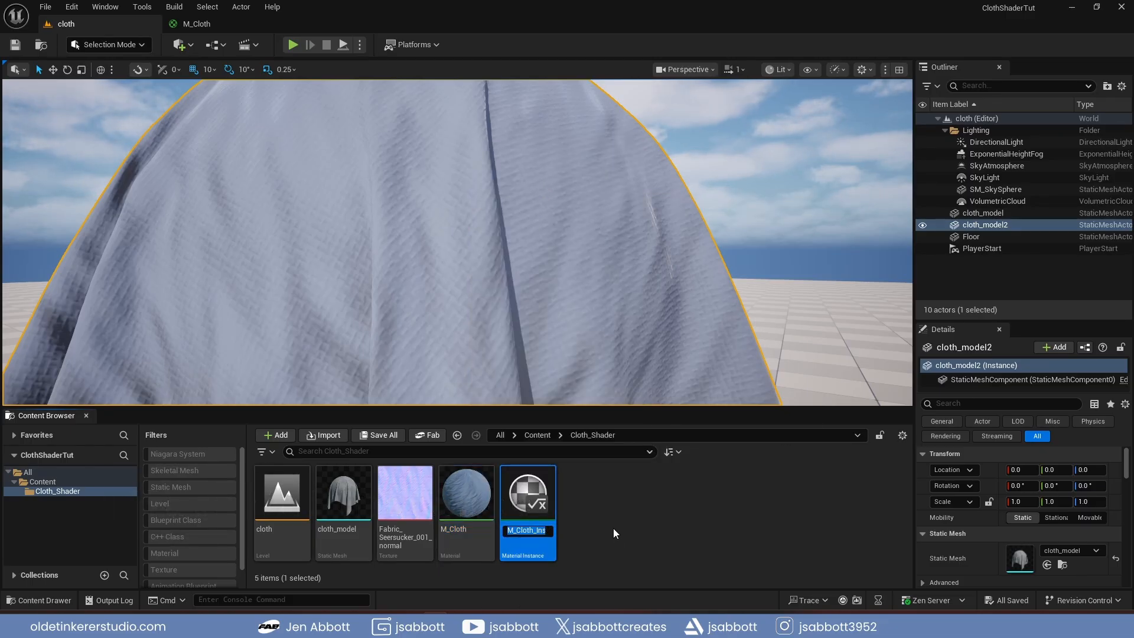
pyautogui.write('MI_Cloth')
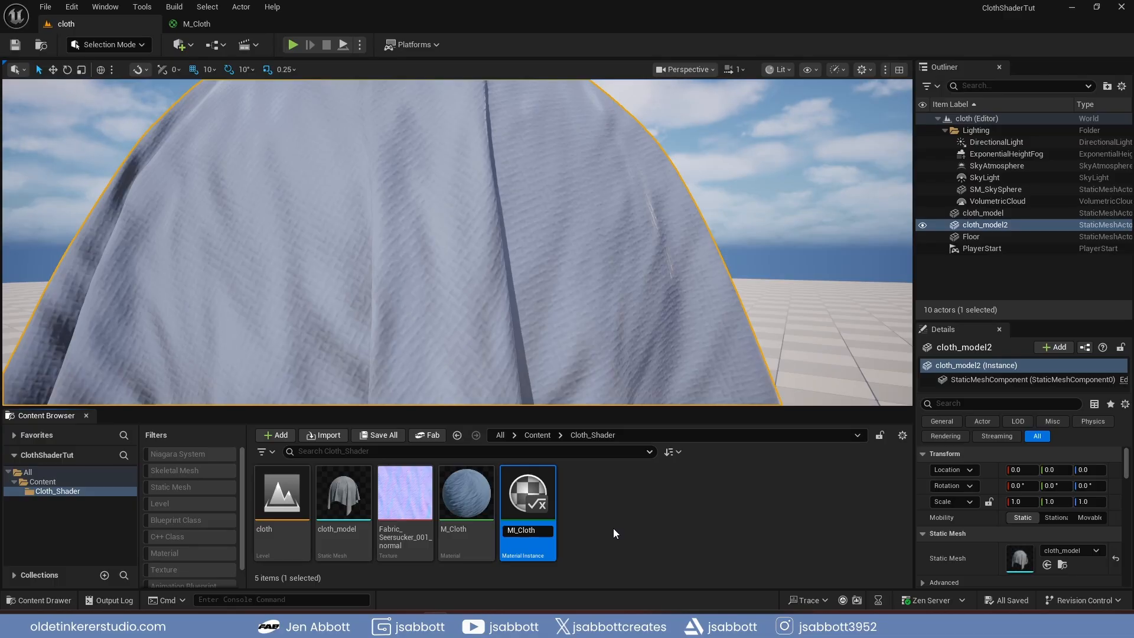
pyautogui.press('Return')
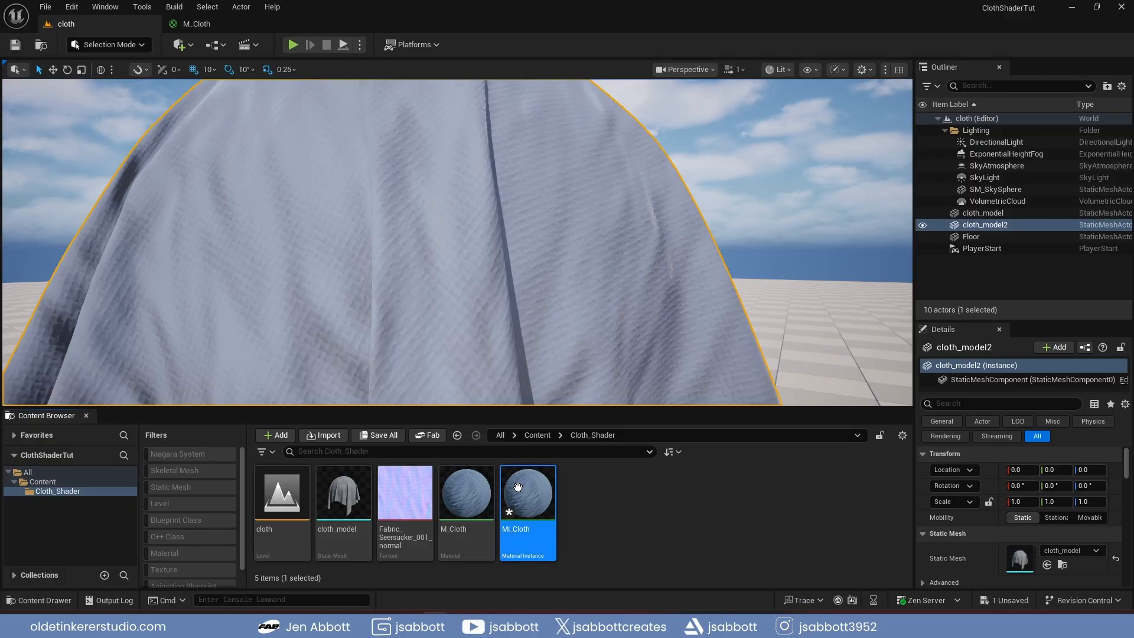
# Open the MI_Cloth instance, expand its parameter groups and enable overrides for Cloth Control, Fuzz Color and Roughness
pyautogui.doubleClick(529, 488)
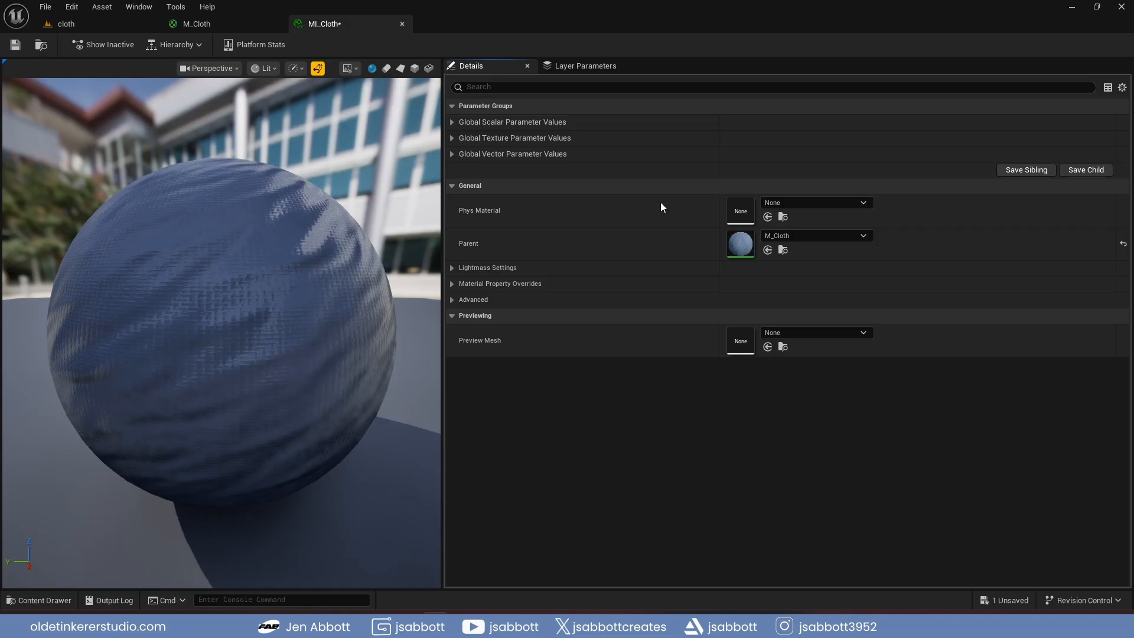
pyautogui.click(453, 154)
pyautogui.click(452, 138)
pyautogui.click(452, 122)
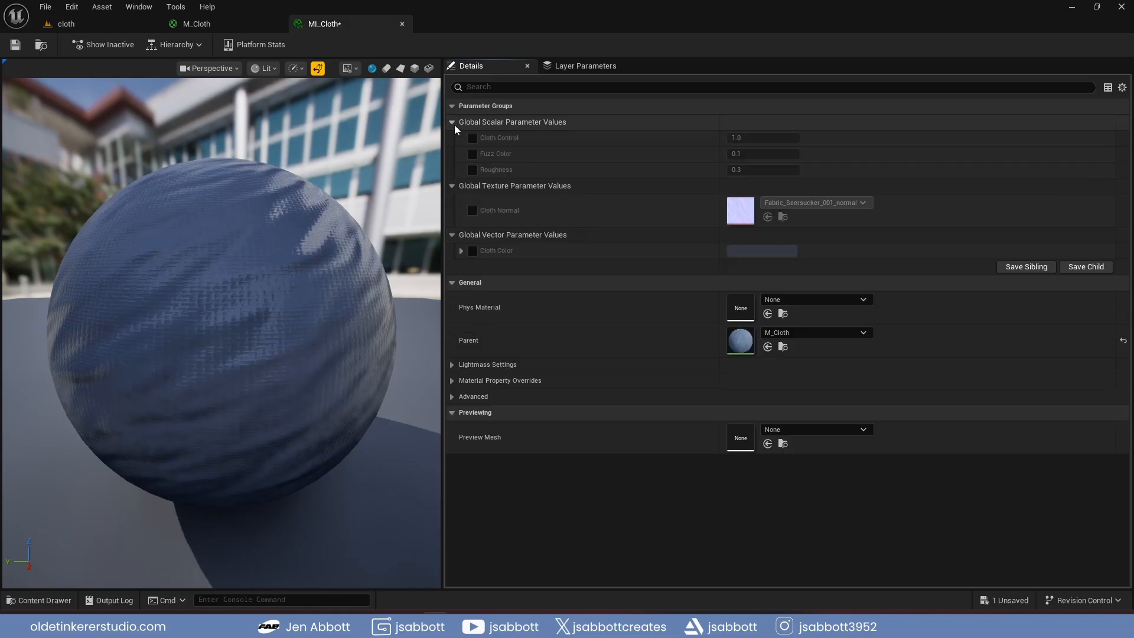
pyautogui.click(472, 137)
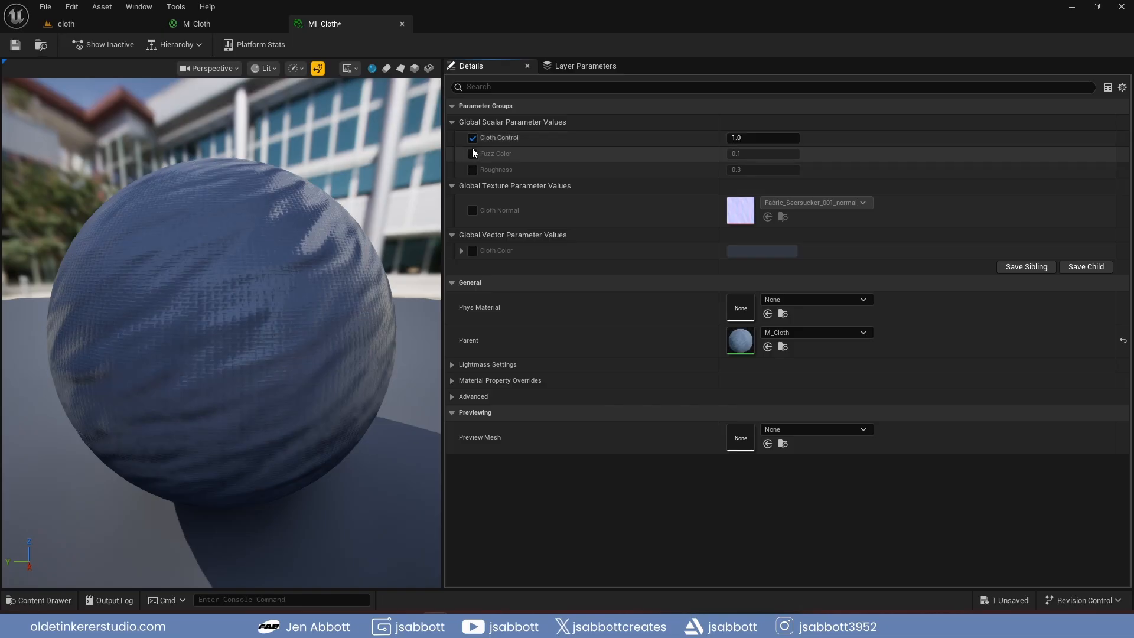
pyautogui.click(472, 154)
pyautogui.click(473, 170)
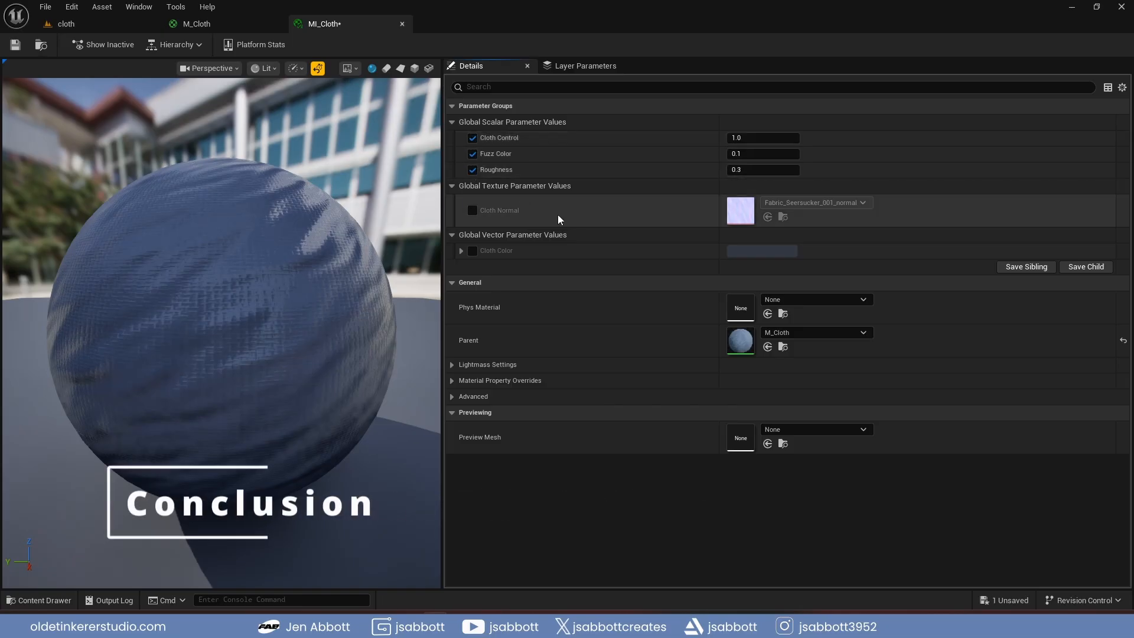
# Enable the Cloth Color override and pick a muted purple with hex sRGB 593852FF
pyautogui.click(472, 251)
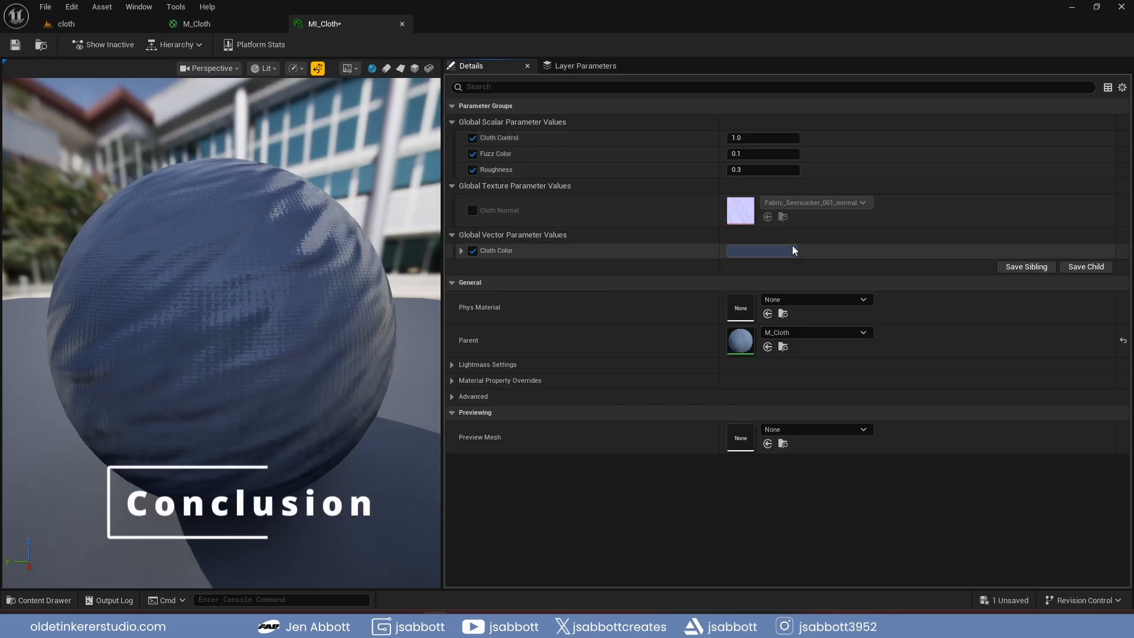
pyautogui.click(773, 252)
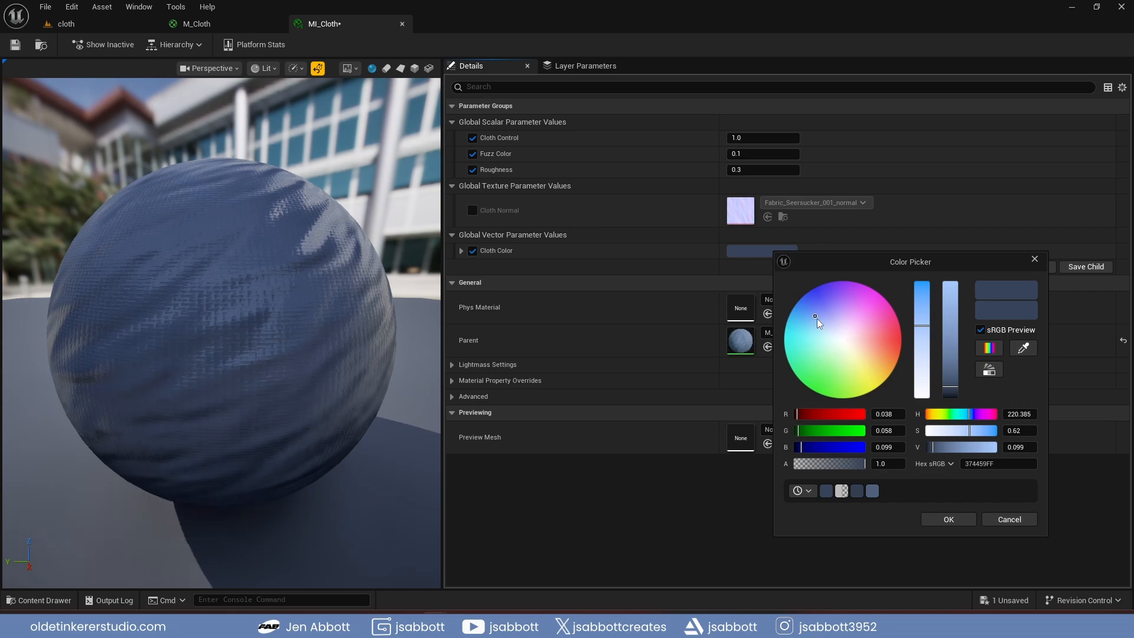
pyautogui.moveTo(818, 319); pyautogui.dragTo(868, 314)
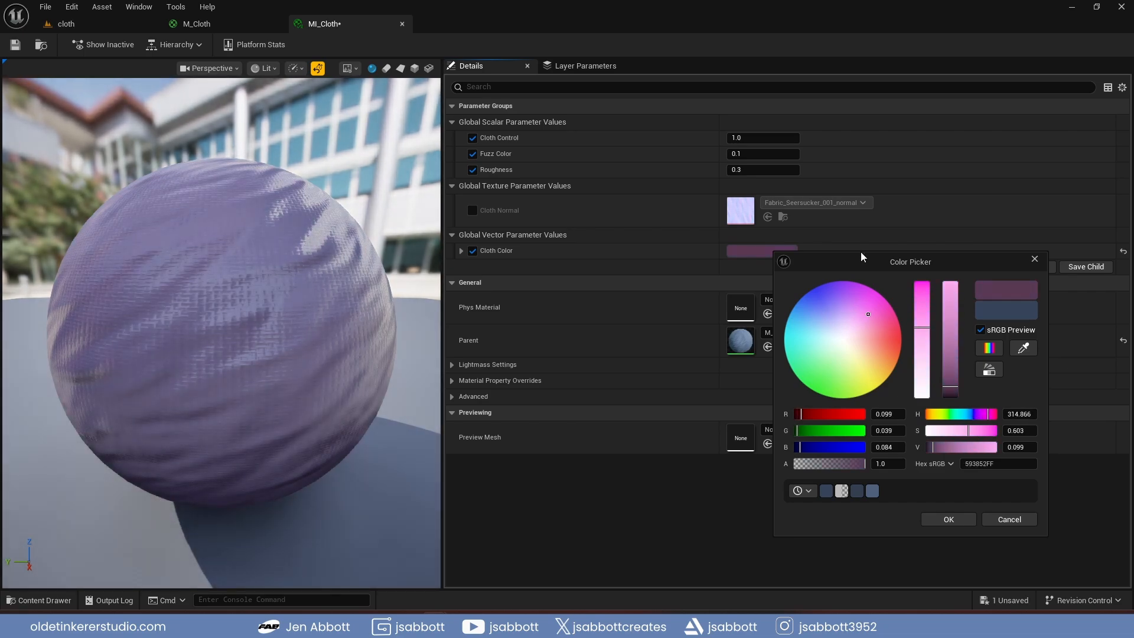
# Set the instance's Roughness to 0.8 and its Fuzz Color to 0.3
pyautogui.click(757, 169)
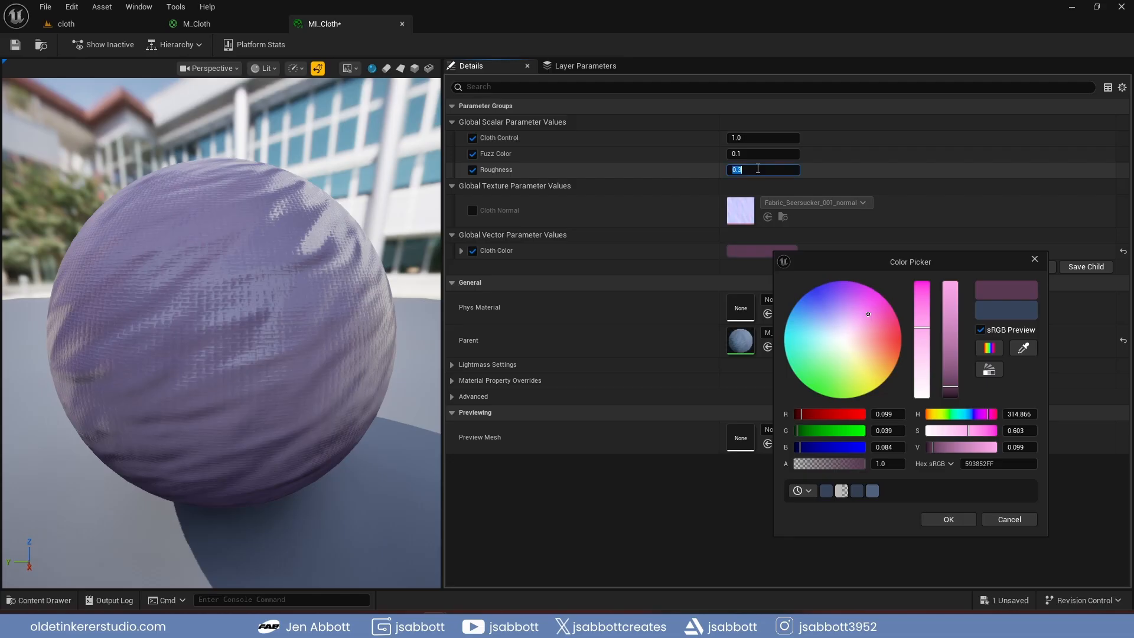
pyautogui.press('BackSpace')
pyautogui.press('Return')
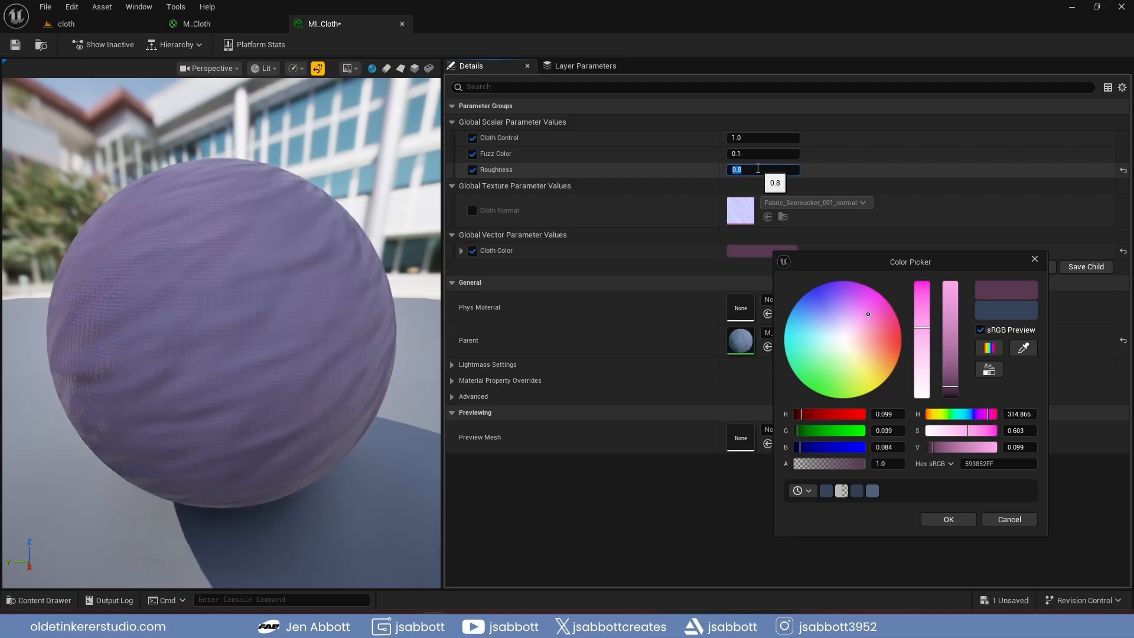
pyautogui.click(782, 151)
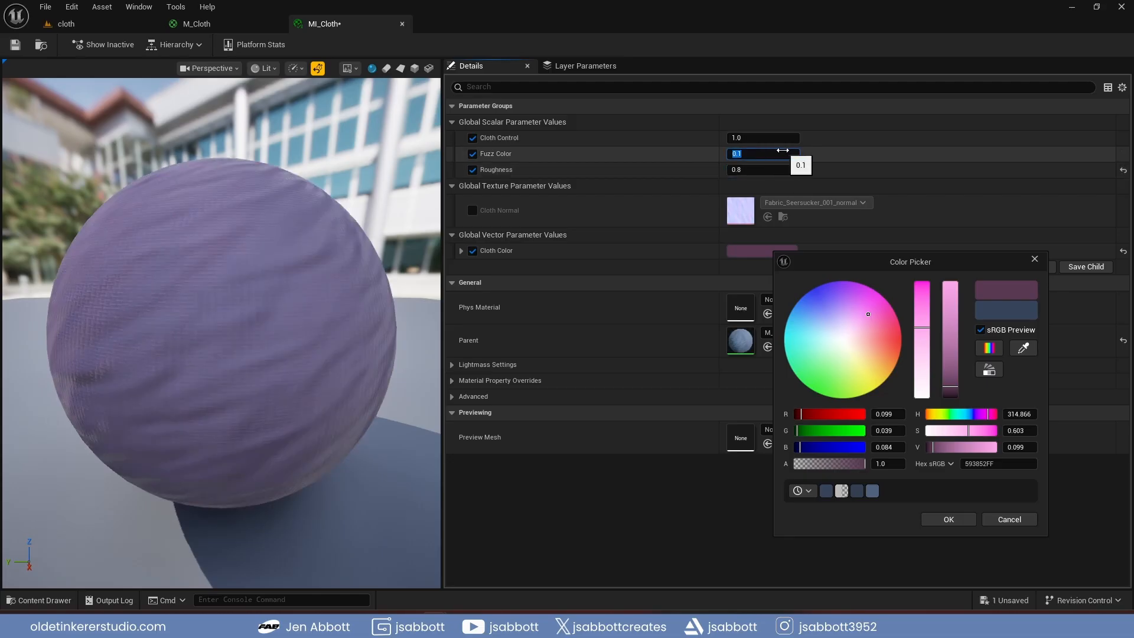
pyautogui.write('.3')
pyautogui.press('Return')
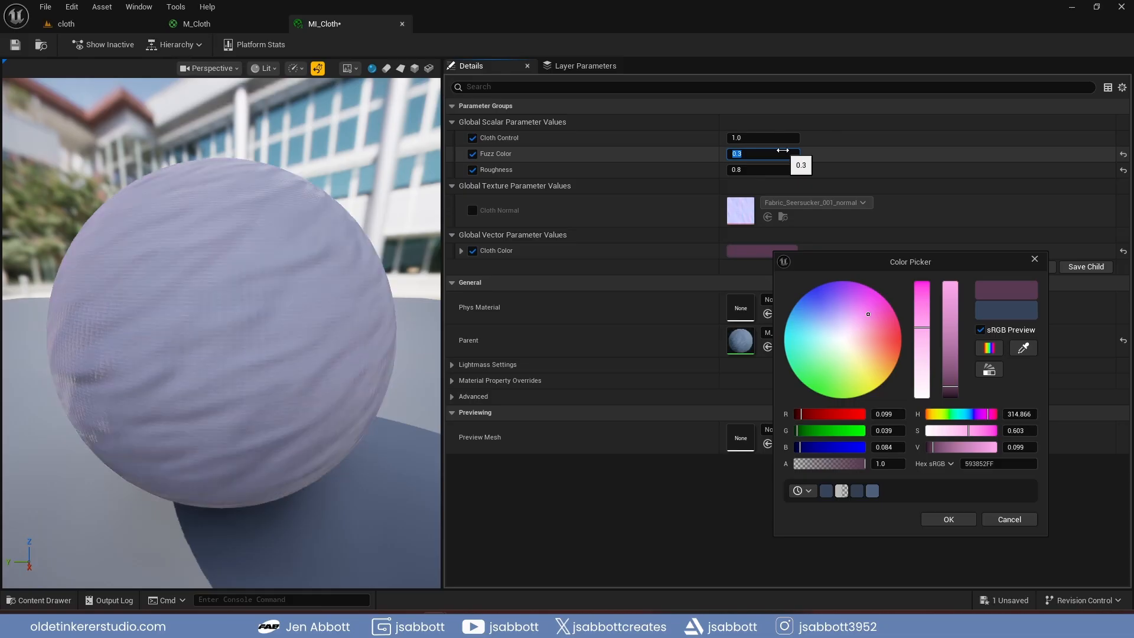
# Open the Cloth Control value of the MI_Cloth instance for editing
pyautogui.click(748, 138)
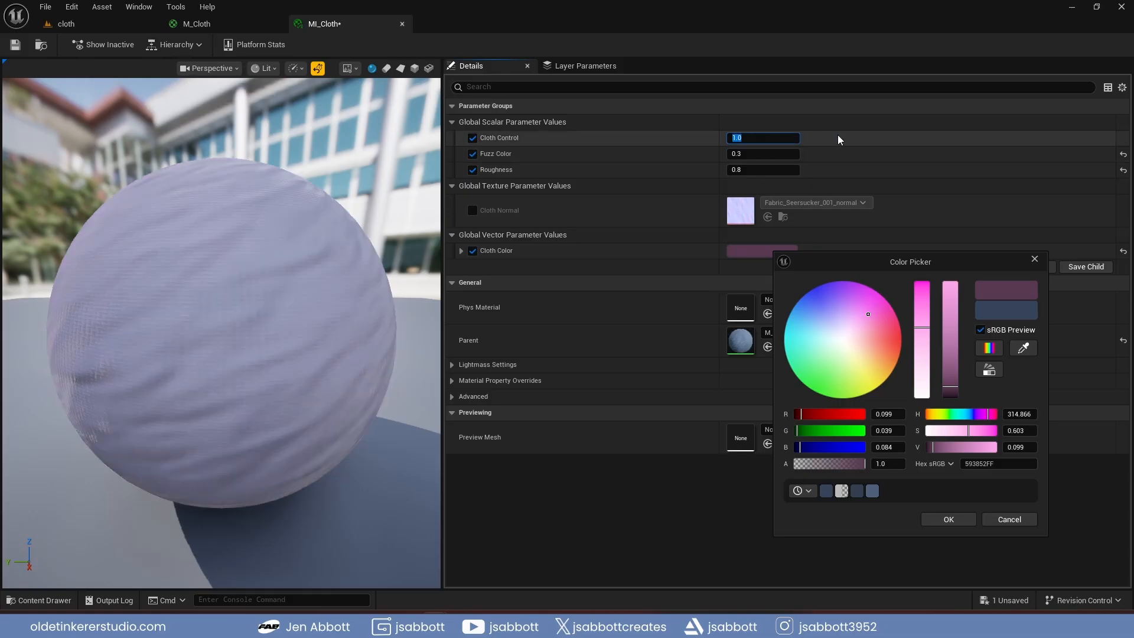